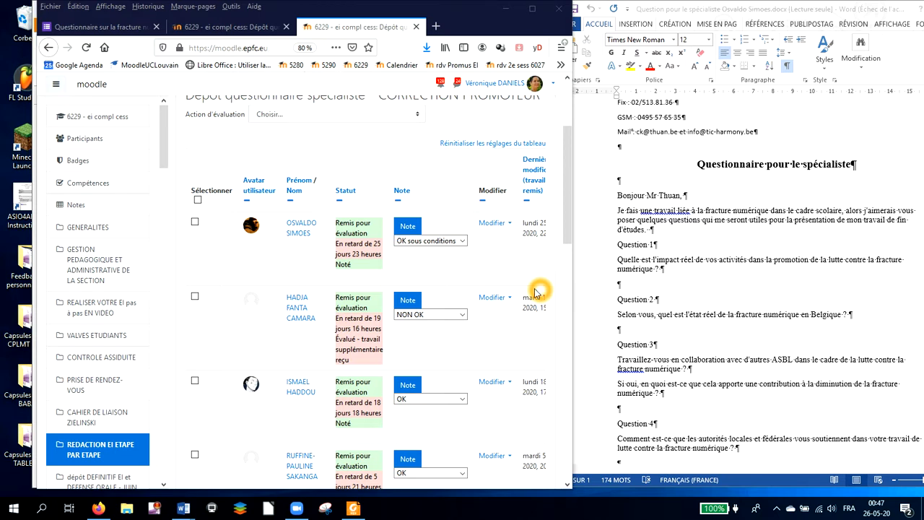
# Open the first student's submission in the assignment list for grading.
pyautogui.click(316, 238)
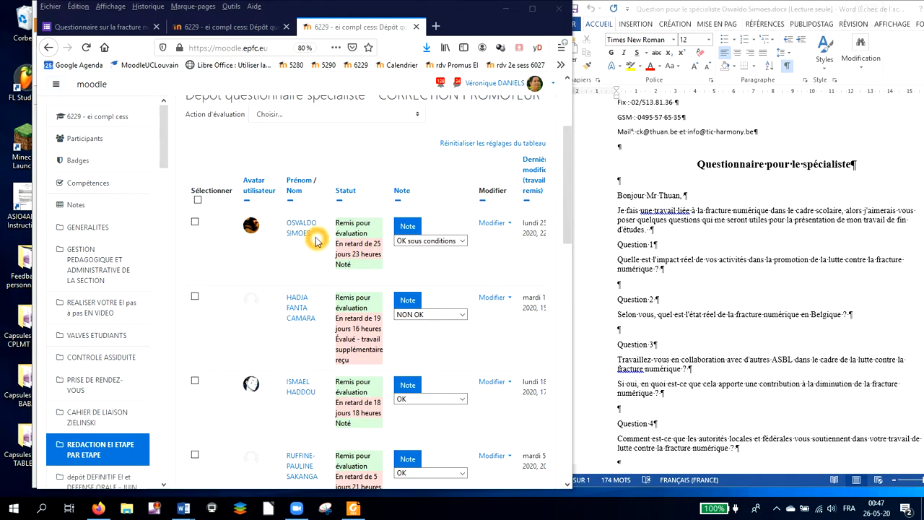
pyautogui.click(401, 226)
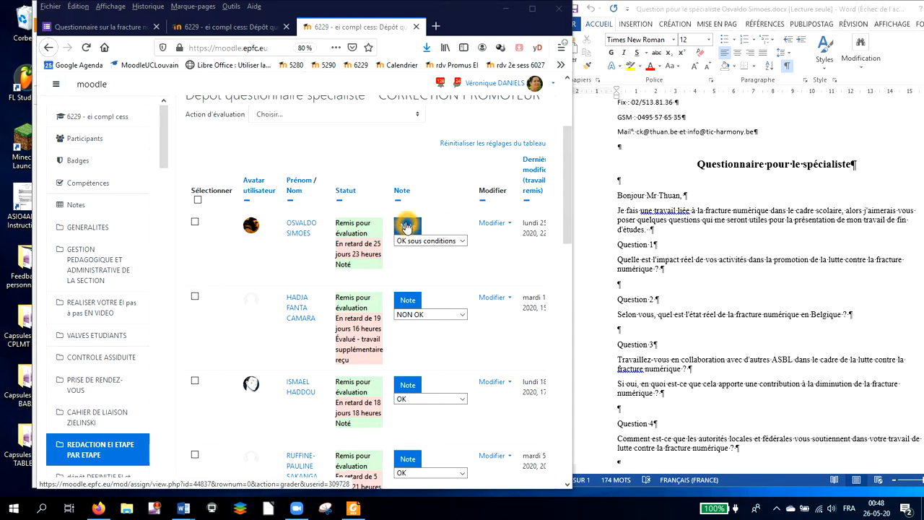
pyautogui.click(407, 227)
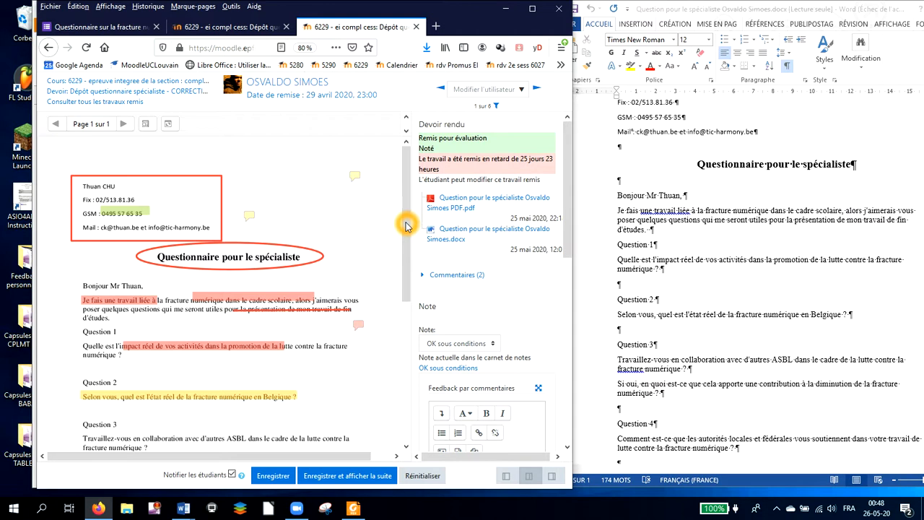
# Expand all the collapsed comments on the annotated PDF.
pyautogui.click(170, 130)
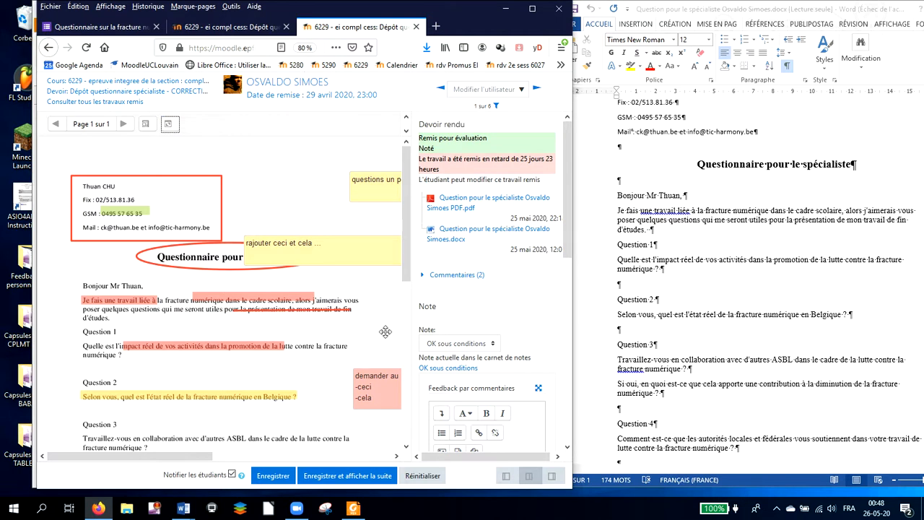
pyautogui.click(420, 447)
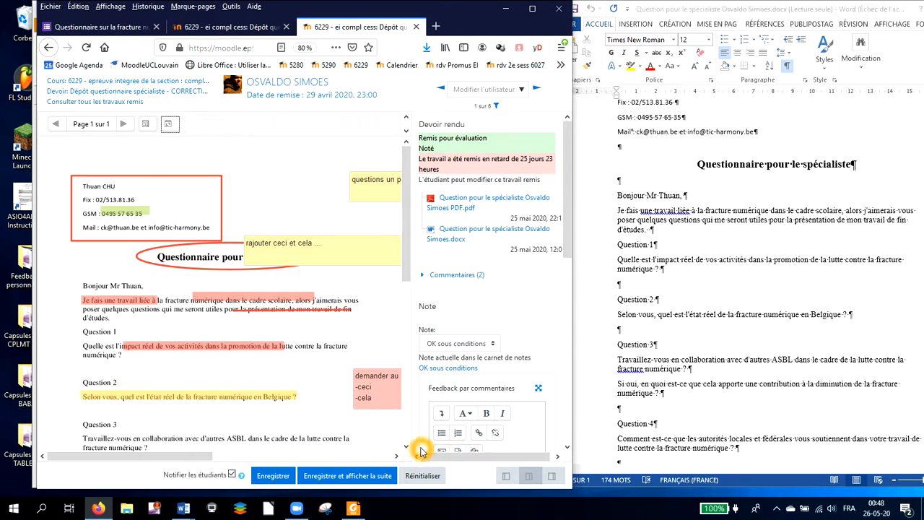
pyautogui.click(235, 219)
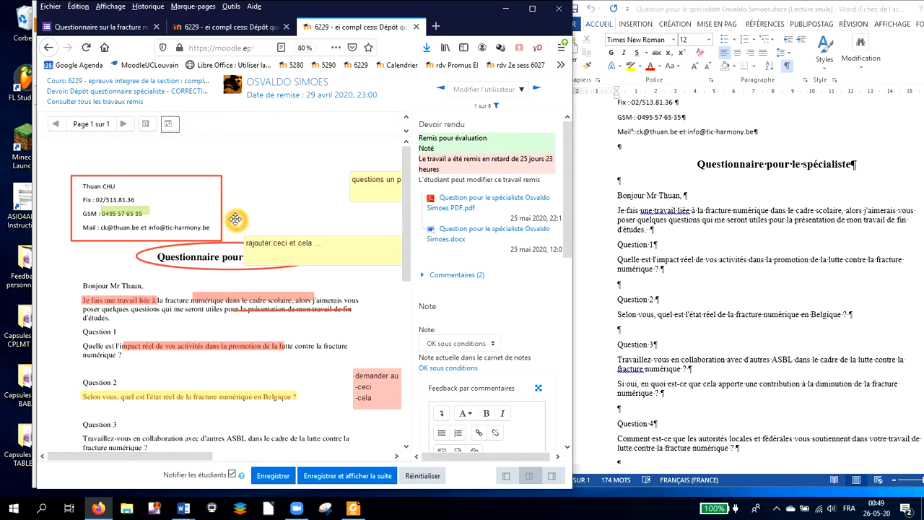
pyautogui.click(310, 175)
pyautogui.click(454, 204)
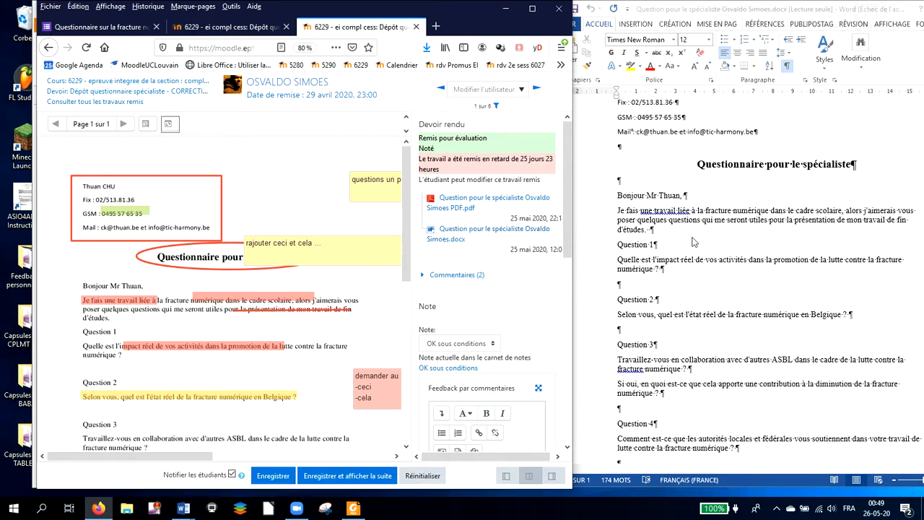
pyautogui.click(488, 235)
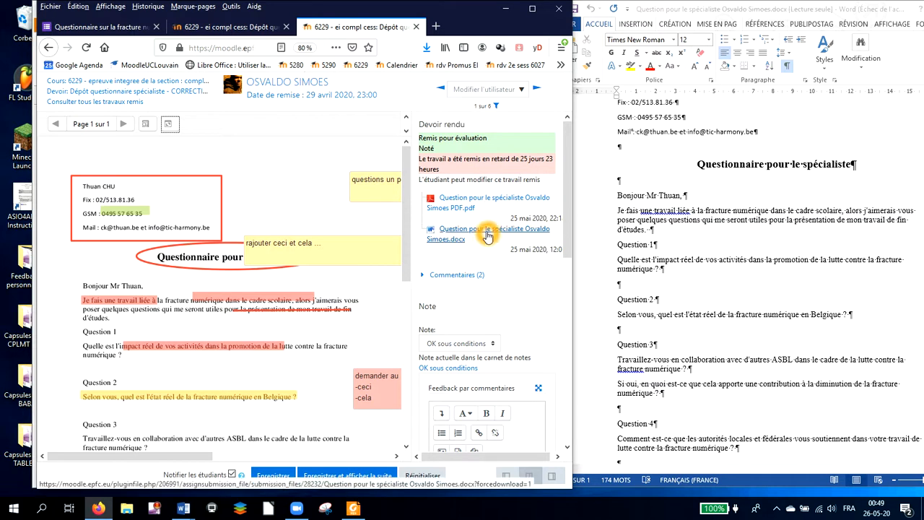
pyautogui.click(488, 235)
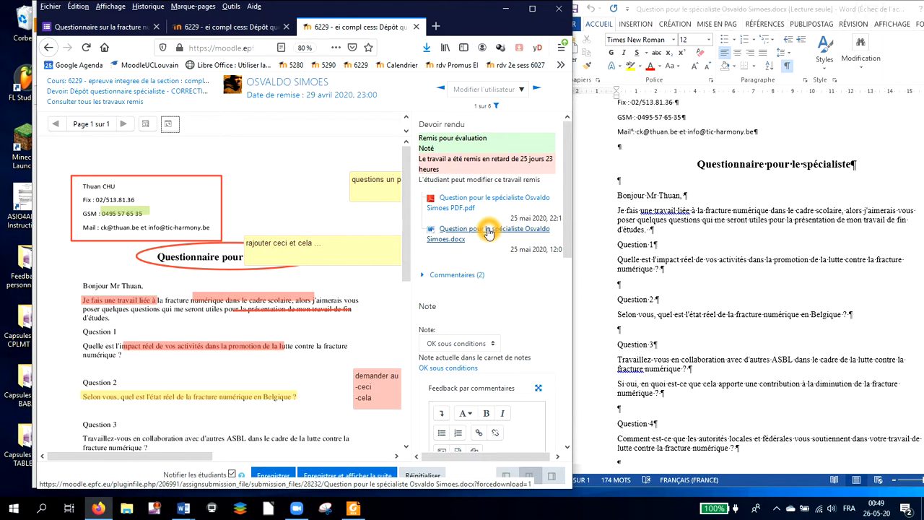
pyautogui.click(489, 231)
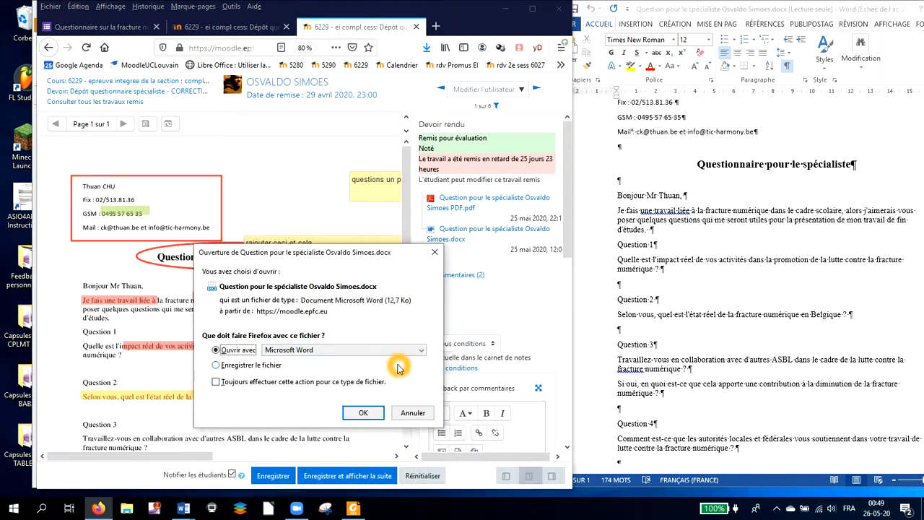
pyautogui.click(414, 418)
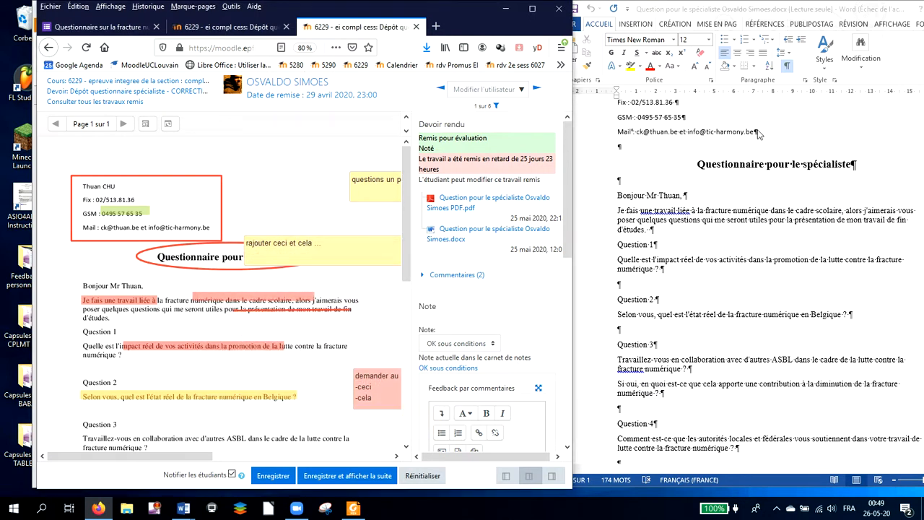
pyautogui.click(675, 244)
pyautogui.click(497, 217)
pyautogui.click(248, 187)
pyautogui.click(318, 285)
# Collapse the review panel and restore the default layout.
pyautogui.click(528, 477)
pyautogui.click(507, 478)
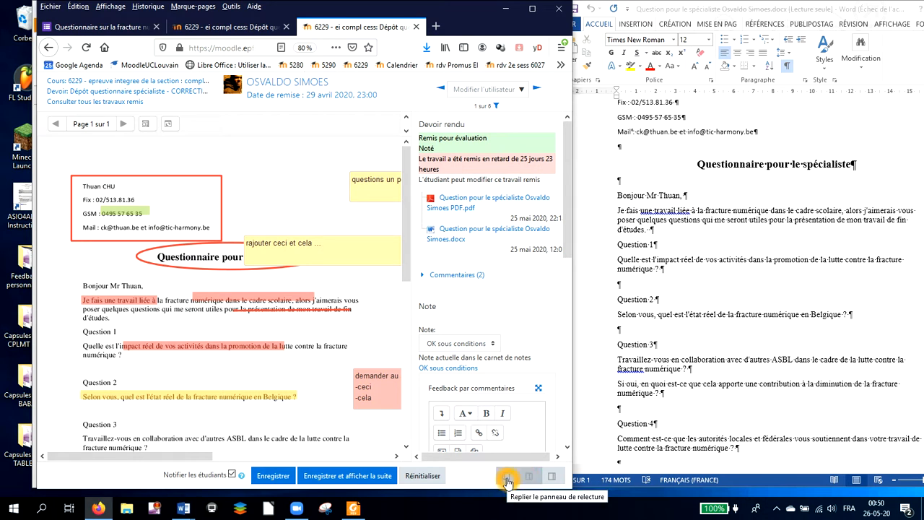
pyautogui.click(508, 480)
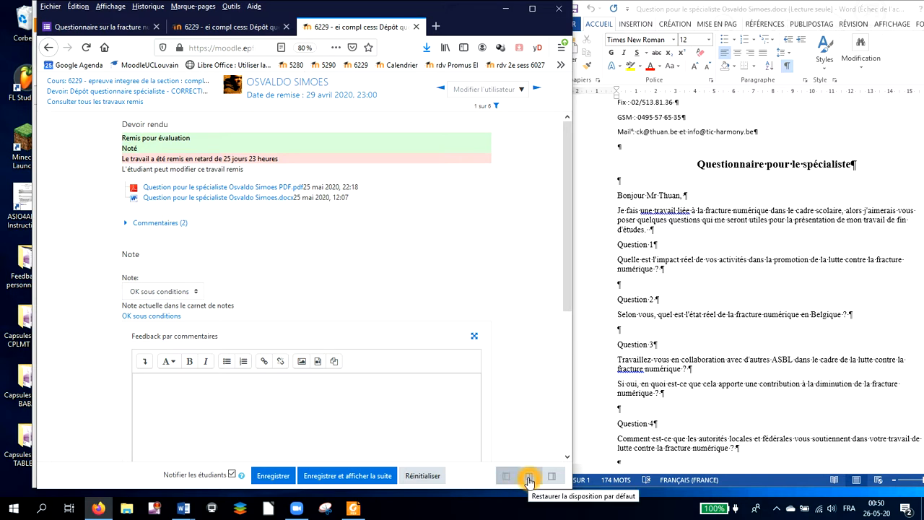
pyautogui.click(529, 480)
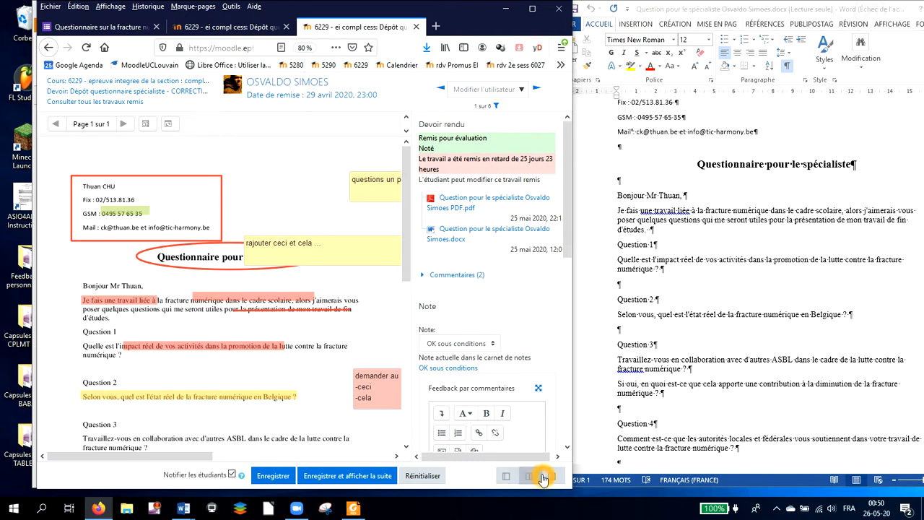
# Collapse the grading panel and add a yellow comment reading "hddgfjdshgjfs" beside the contact details box.
pyautogui.click(551, 478)
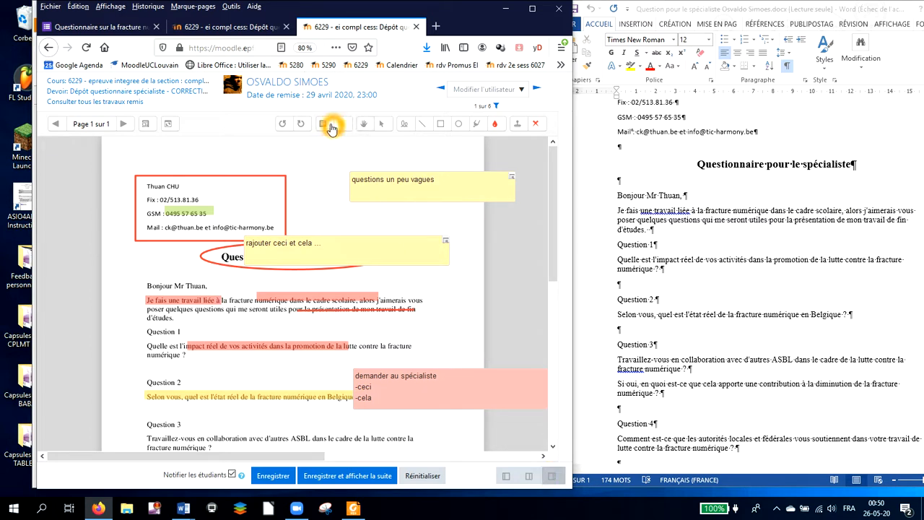
pyautogui.click(323, 126)
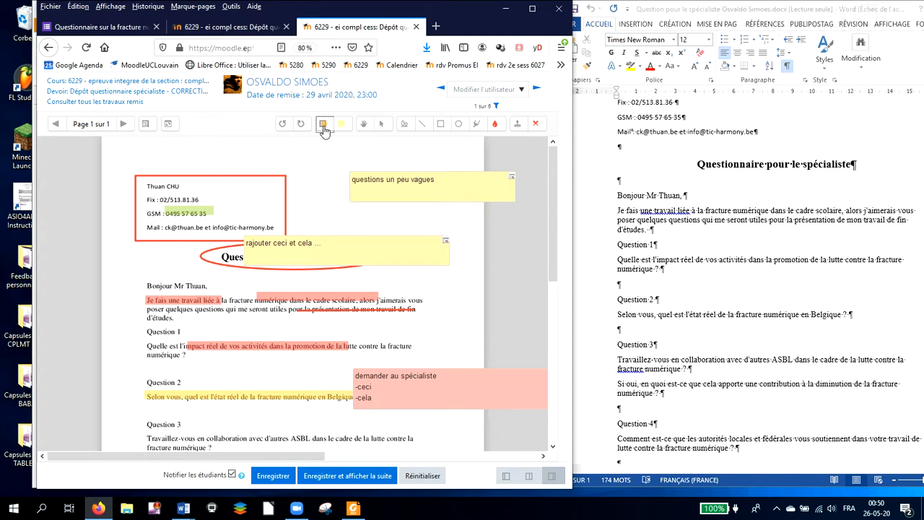
pyautogui.click(315, 200)
pyautogui.moveTo(364, 211); pyautogui.dragTo(462, 230)
pyautogui.write('hddgfjdshgjfs')
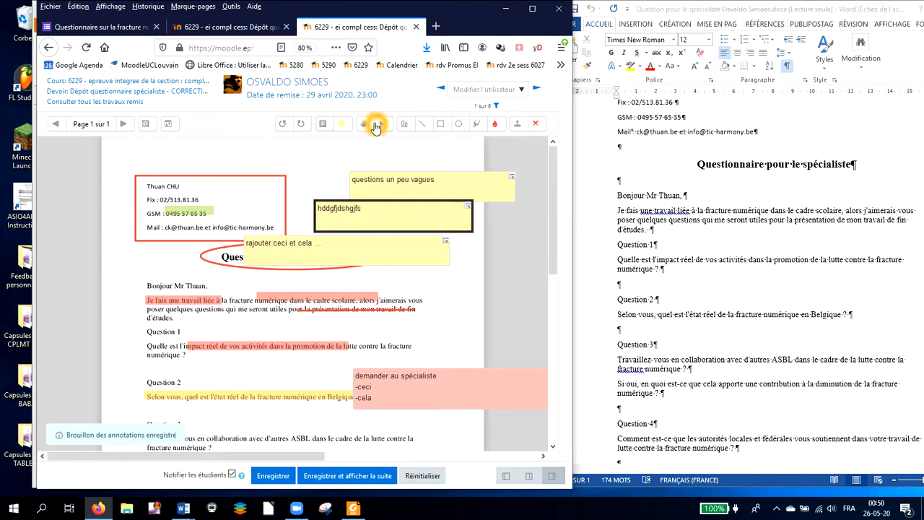
# Move the four comment notes toward the page's right margin, clear of the contact details box and most of the title.
pyautogui.click(364, 123)
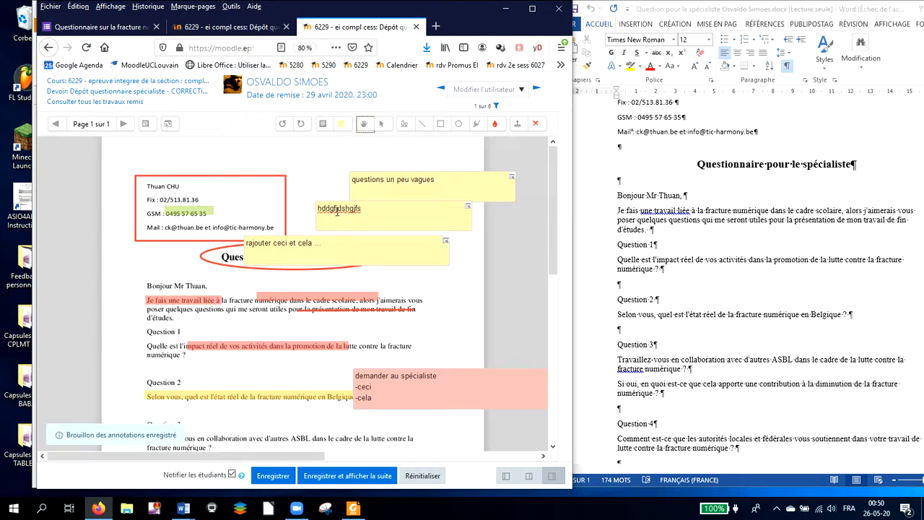
pyautogui.moveTo(317, 290); pyautogui.dragTo(338, 226)
pyautogui.scroll(3, 338, 226)
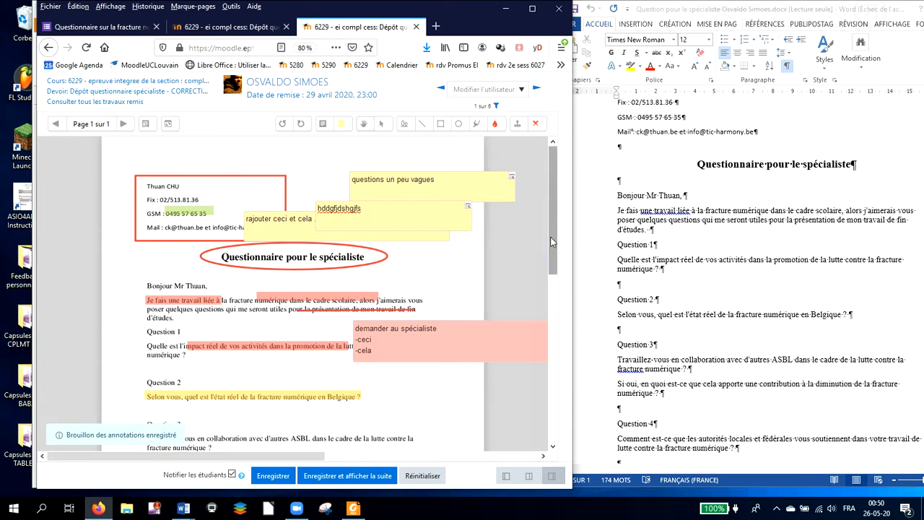
pyautogui.click(381, 125)
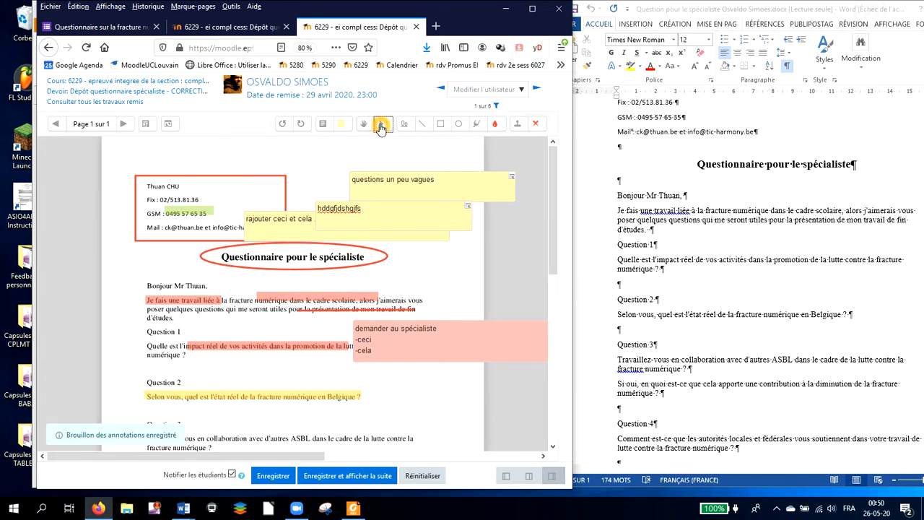
pyautogui.click(302, 224)
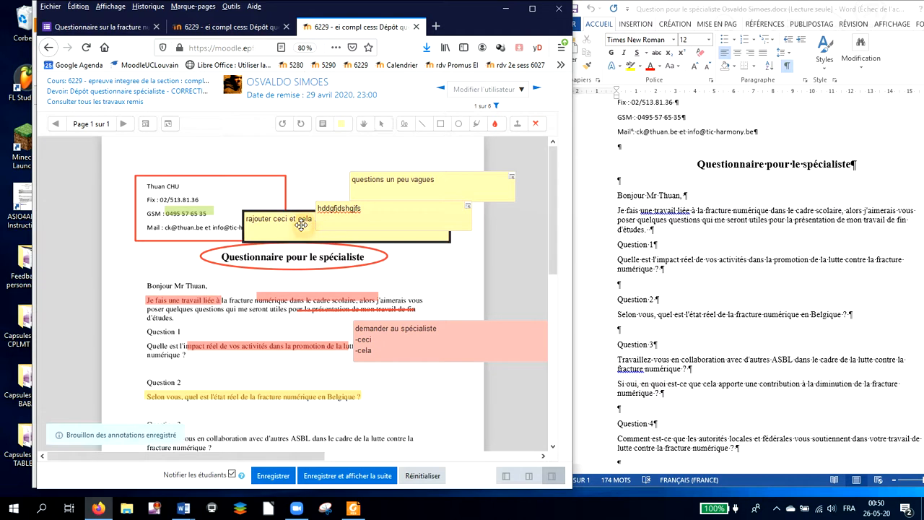
pyautogui.moveTo(301, 224)
pyautogui.mouseDown()
pyautogui.moveTo(425, 241)
pyautogui.moveTo(429, 220)
pyautogui.moveTo(459, 223)
pyautogui.mouseUp()
pyautogui.moveTo(456, 190); pyautogui.dragTo(497, 183)
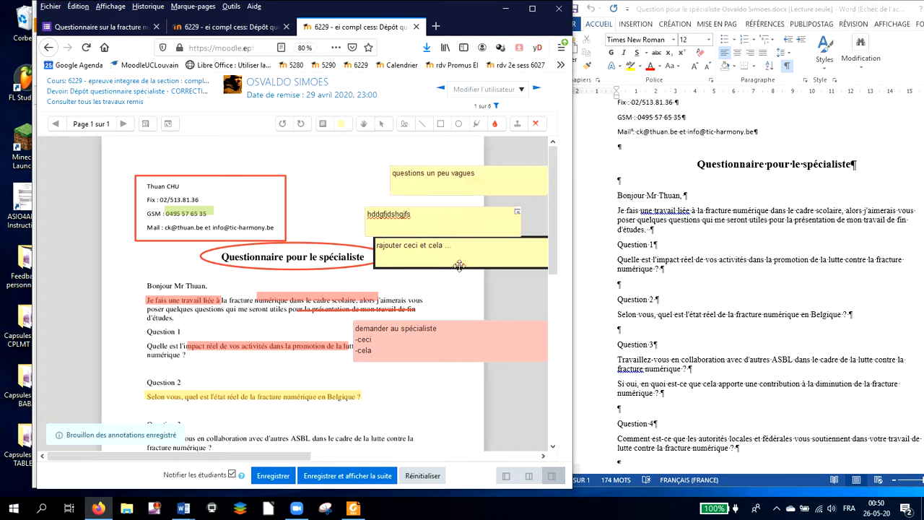
pyautogui.moveTo(447, 326); pyautogui.dragTo(465, 326)
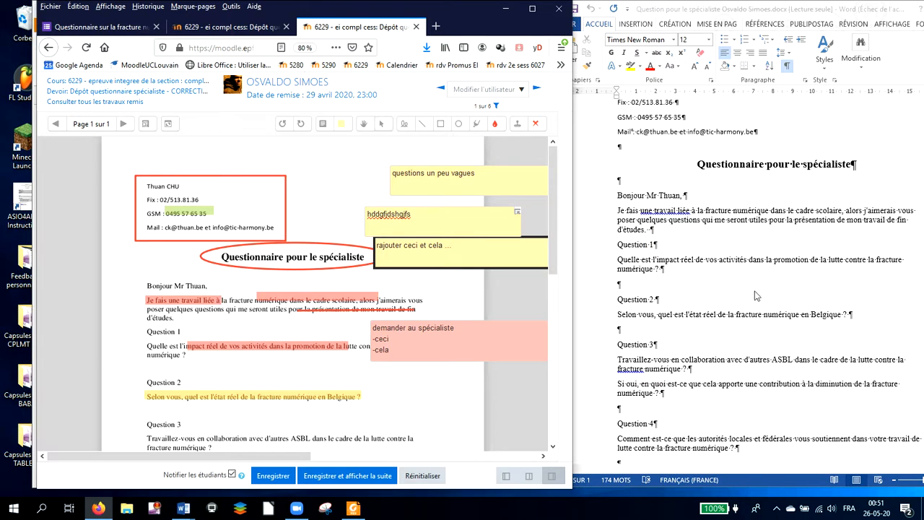
pyautogui.click(757, 320)
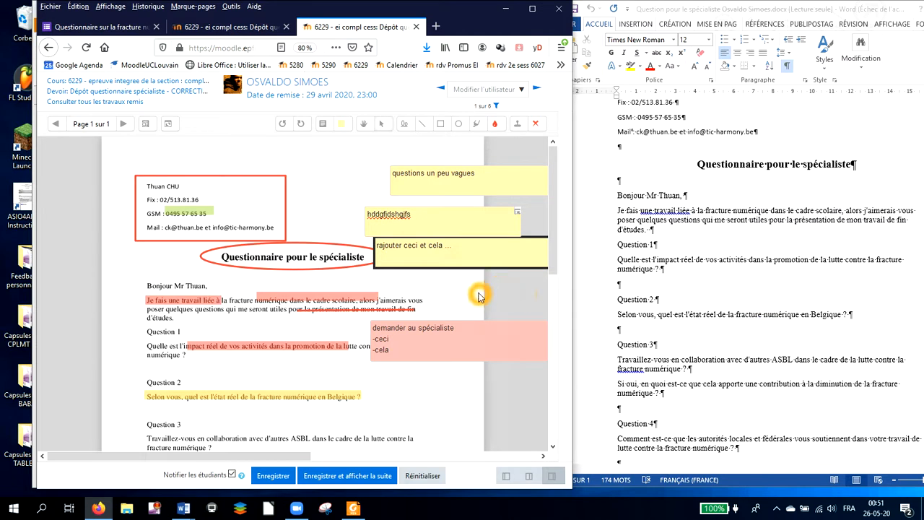
pyautogui.click(619, 304)
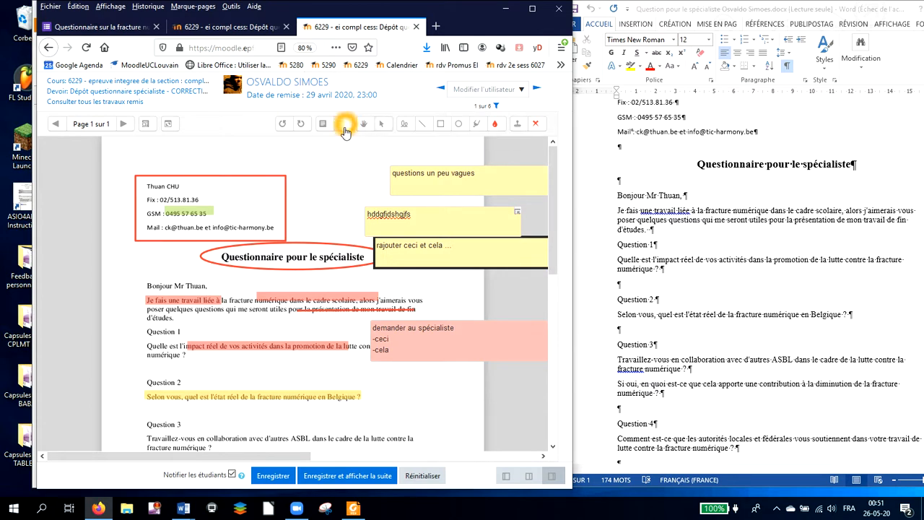
# Draw a red freehand scribble beside the contact details box and highlight the addressee's name in the greeting in red.
pyautogui.click(402, 126)
pyautogui.moveTo(324, 180)
pyautogui.mouseDown()
pyautogui.moveTo(371, 171)
pyautogui.moveTo(371, 191)
pyautogui.moveTo(336, 220)
pyautogui.moveTo(319, 149)
pyautogui.moveTo(347, 150)
pyautogui.moveTo(350, 164)
pyautogui.mouseUp()
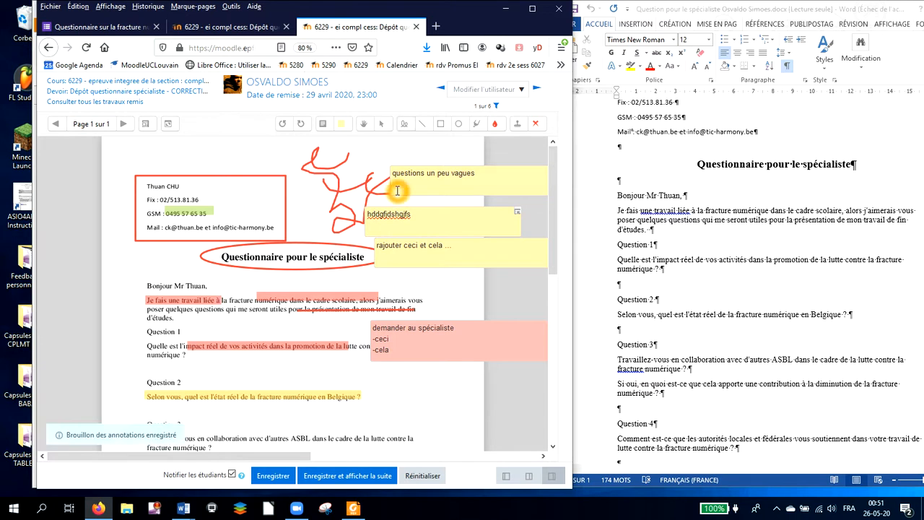
pyautogui.click(452, 123)
pyautogui.click(446, 127)
pyautogui.click(456, 127)
pyautogui.click(476, 128)
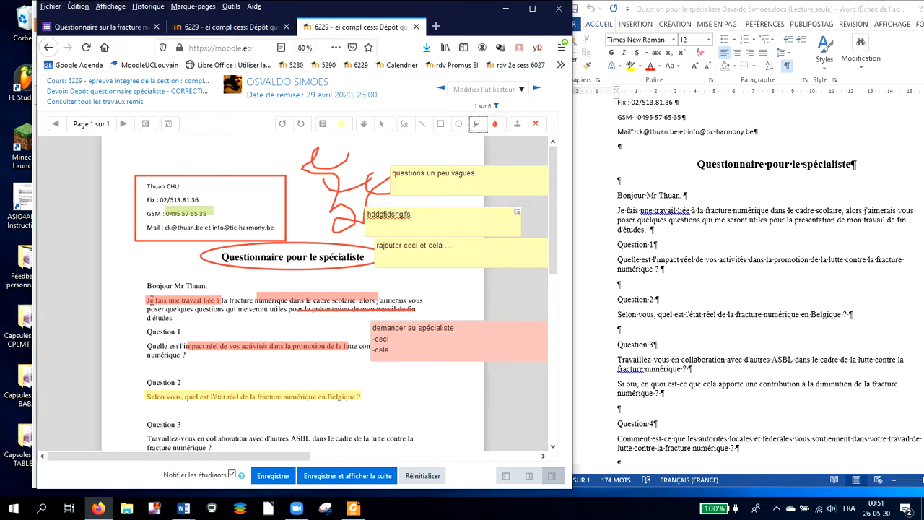
pyautogui.moveTo(174, 283); pyautogui.dragTo(217, 284)
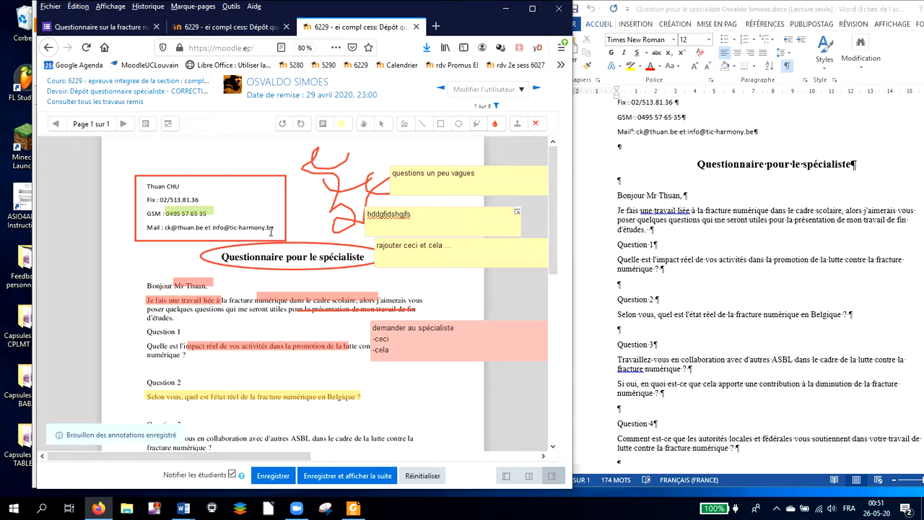
# Highlight "avec d'autres ASBL dans le cadre" under Question 3 in yellow.
pyautogui.click(495, 124)
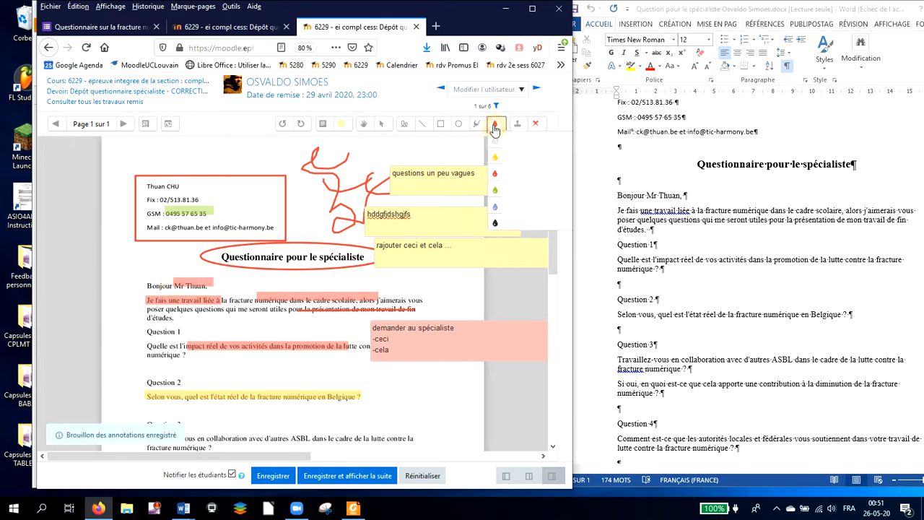
pyautogui.click(494, 158)
pyautogui.moveTo(248, 437); pyautogui.dragTo(359, 437)
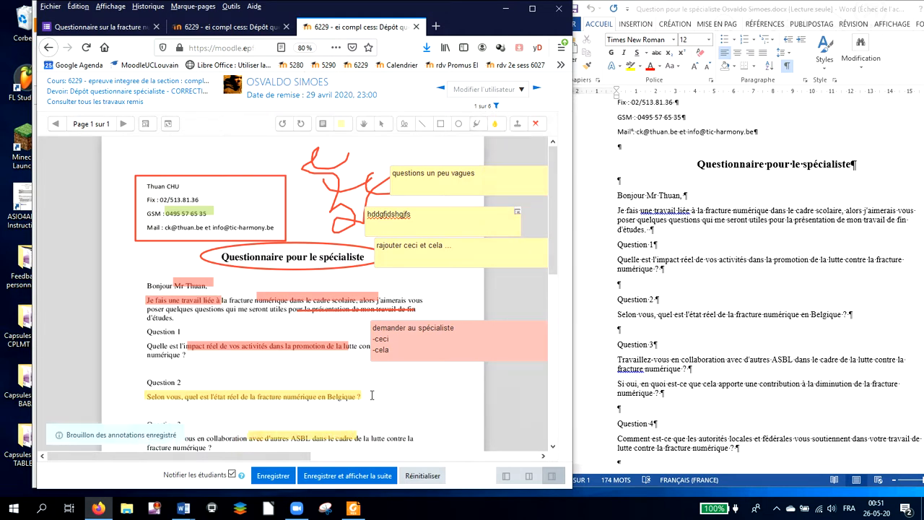
# Stamp a green check mark beside the contact details box and save the annotations.
pyautogui.click(517, 126)
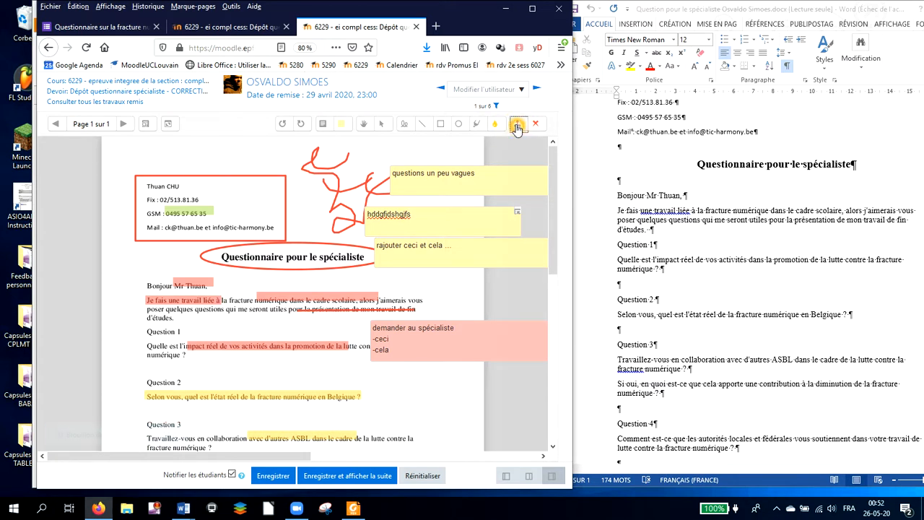
pyautogui.click(538, 126)
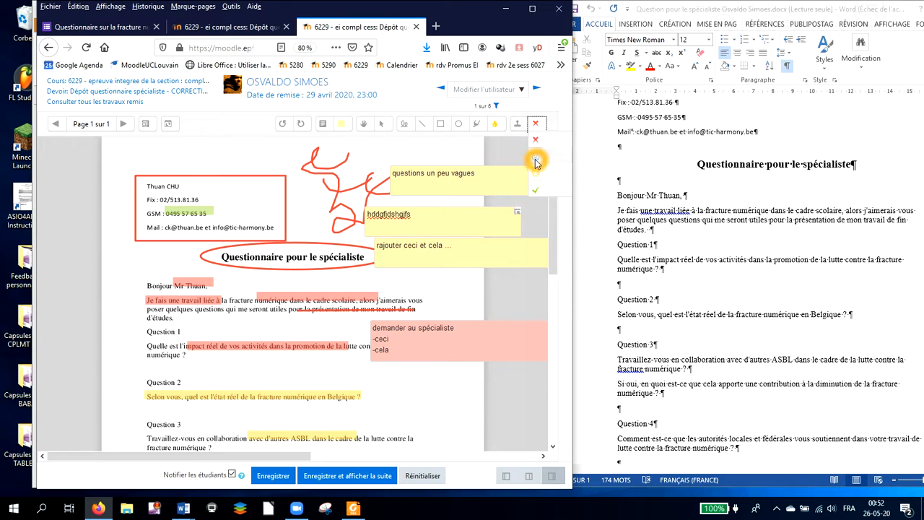
pyautogui.click(535, 189)
pyautogui.click(118, 218)
pyautogui.click(116, 257)
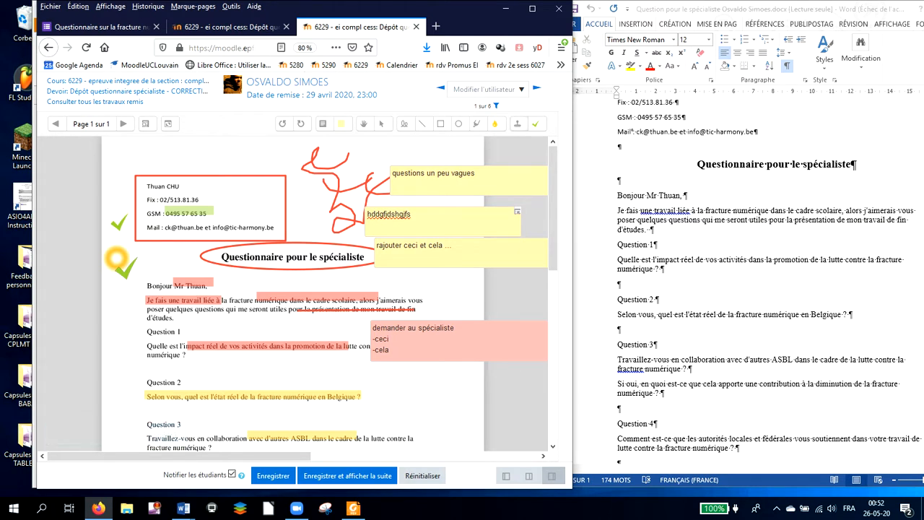
pyautogui.click(273, 469)
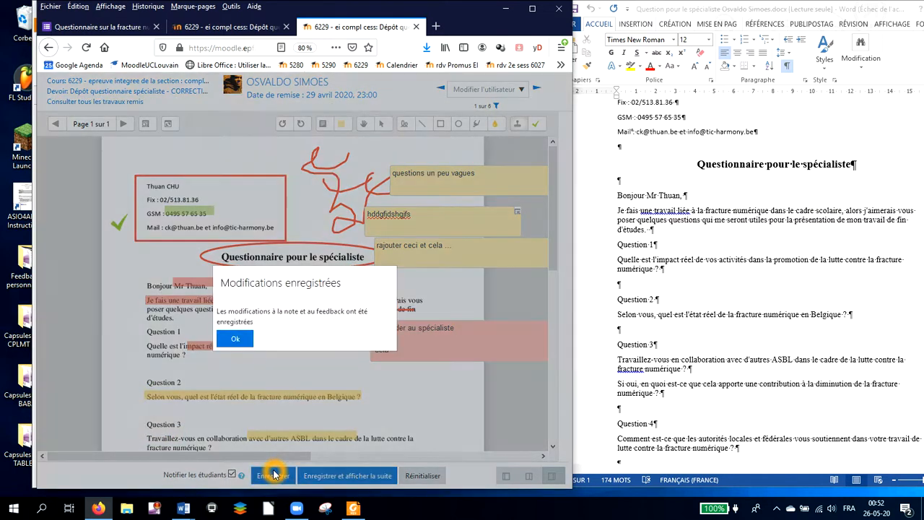
pyautogui.click(240, 345)
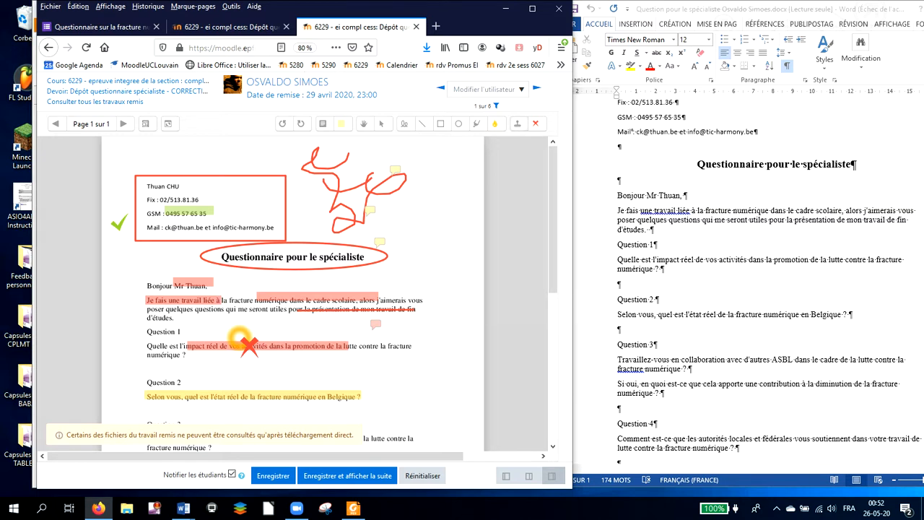
# Switch to Foxit Reader and examine the annotated feedback PDF and its commenting tools at a larger zoom.
pyautogui.click(353, 509)
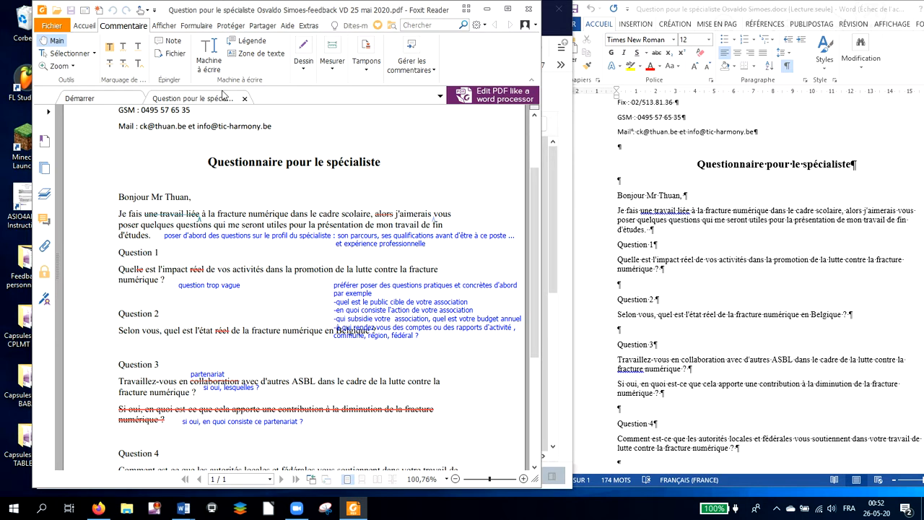
pyautogui.click(219, 14)
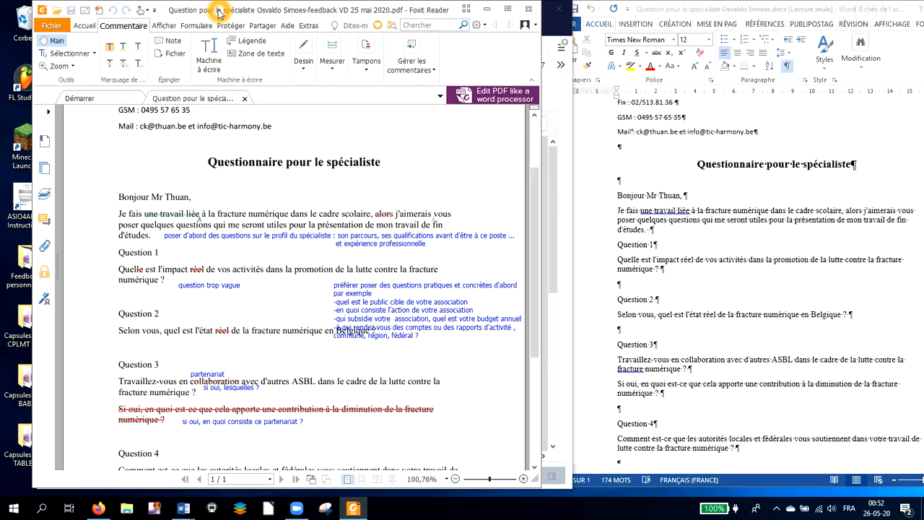
pyautogui.scroll(3, 260, 285)
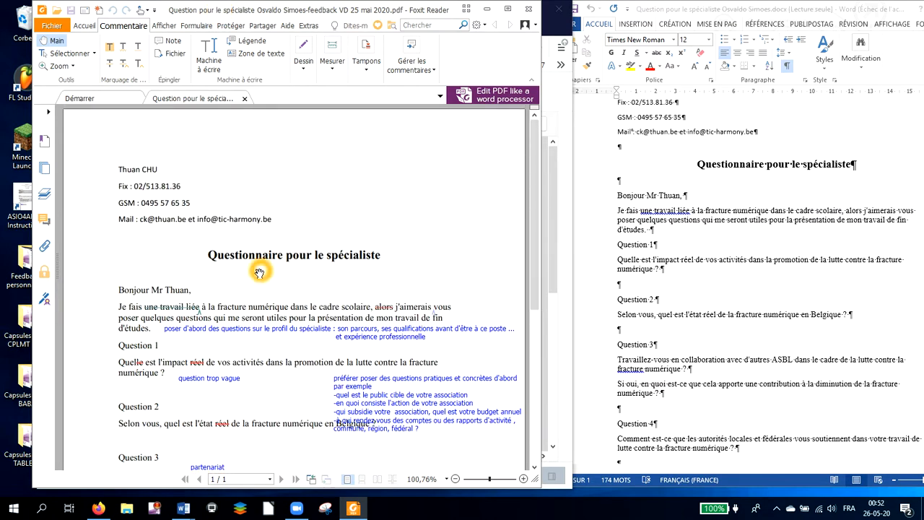
pyautogui.click(131, 29)
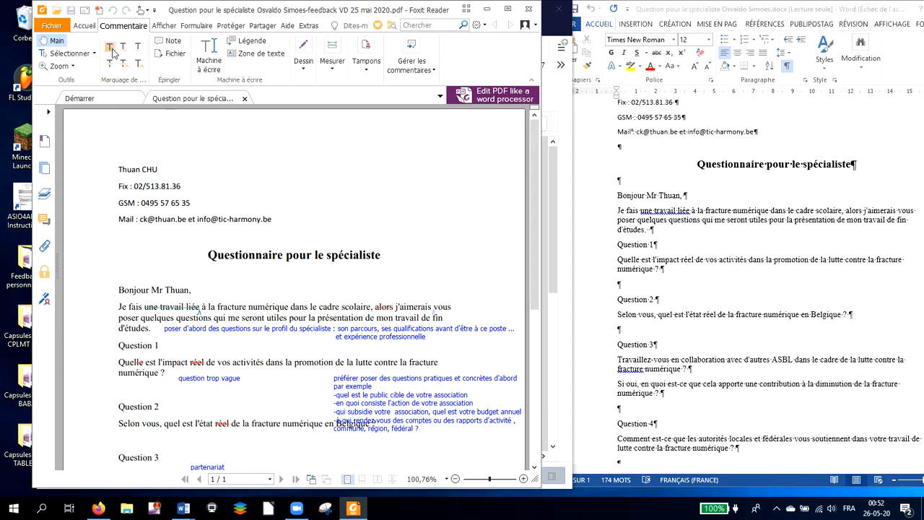
pyautogui.scroll(-2, 320, 308)
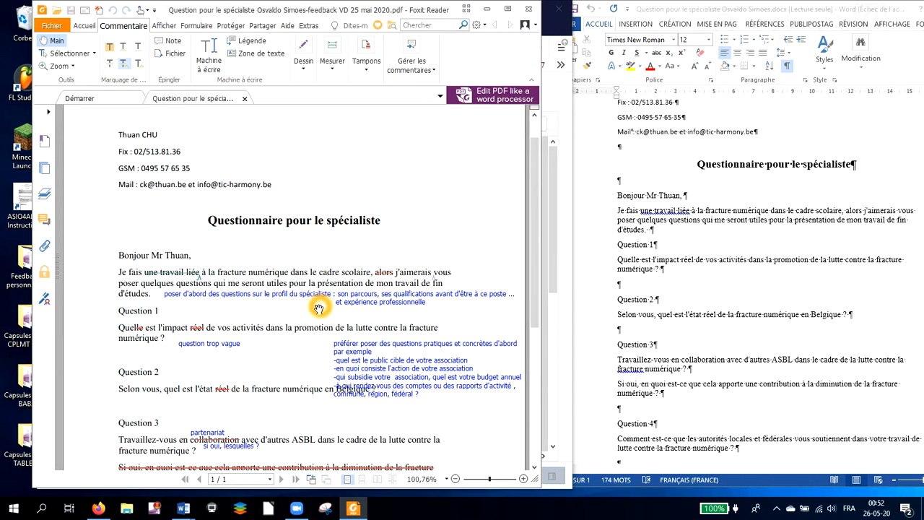
pyautogui.click(522, 479)
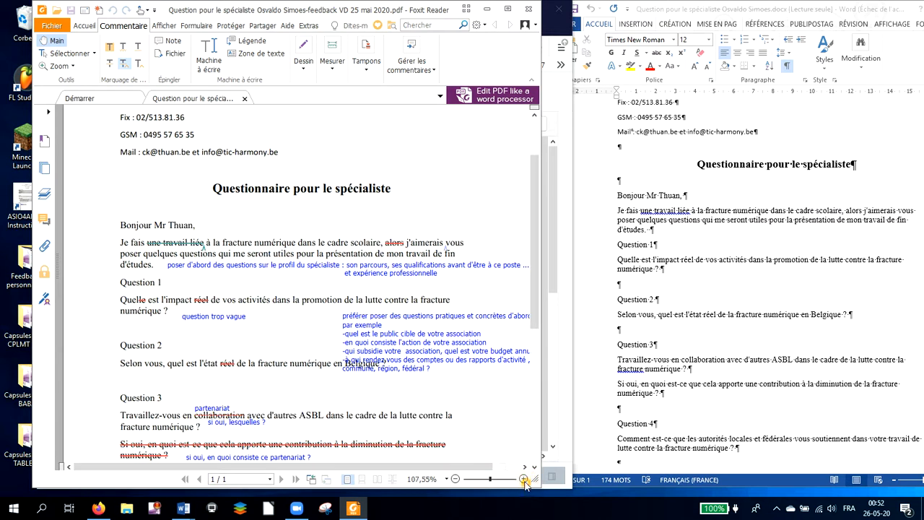
pyautogui.click(522, 479)
# Examine the replacement mark on "une travail liée", the Typewriter tool and the blue remarks down to Question 5.
pyautogui.click(207, 252)
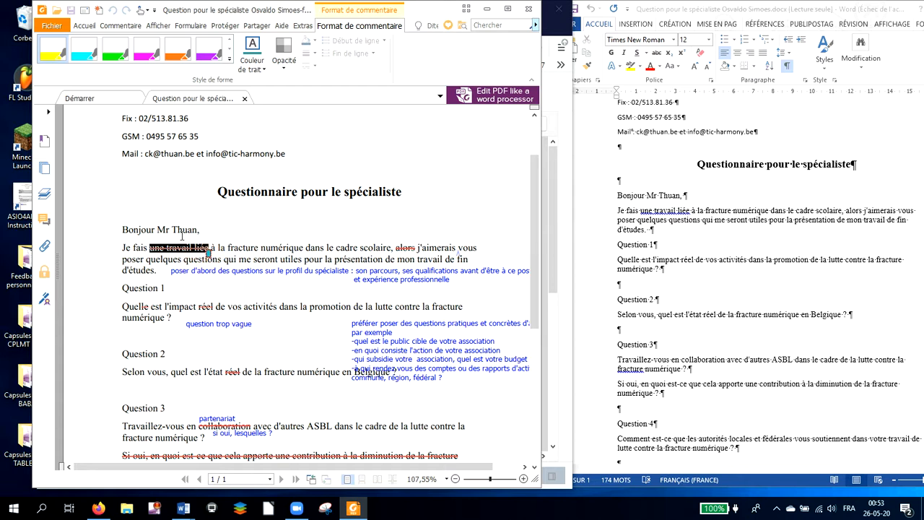
pyautogui.click(119, 27)
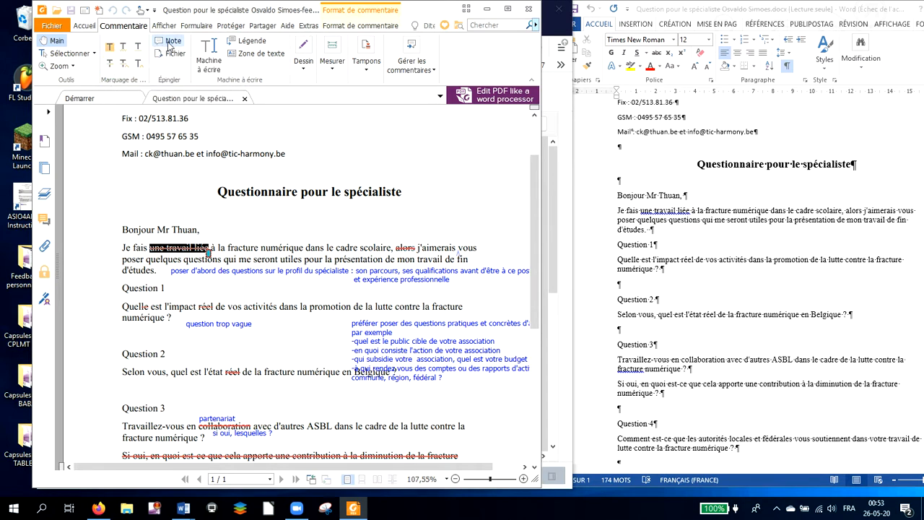
pyautogui.click(205, 55)
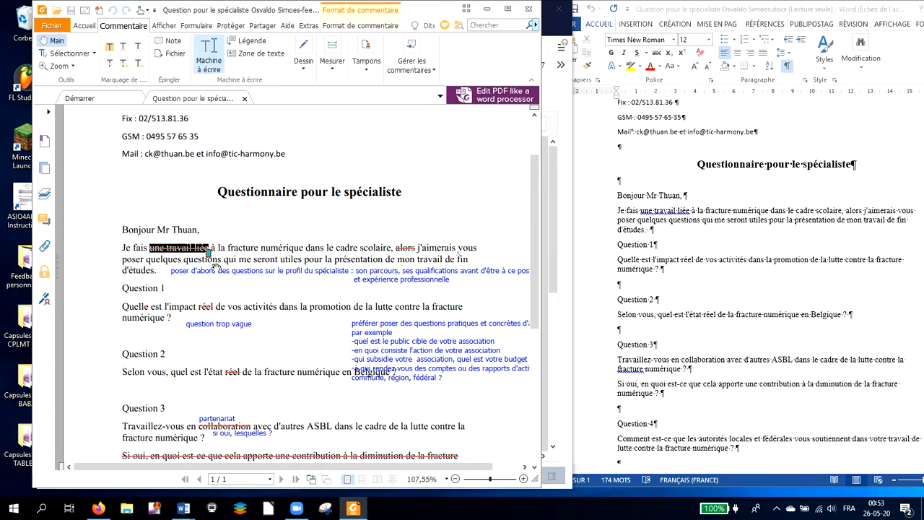
pyautogui.moveTo(337, 272)
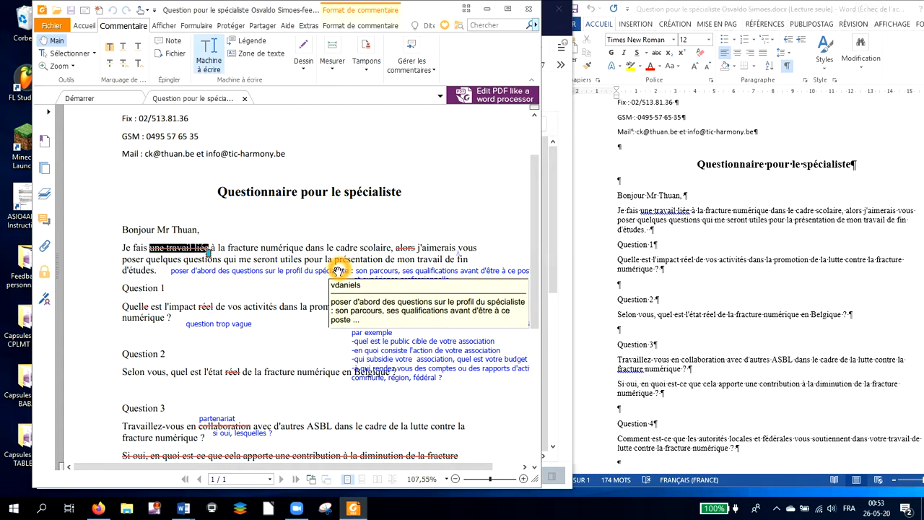
pyautogui.scroll(-5, 337, 272)
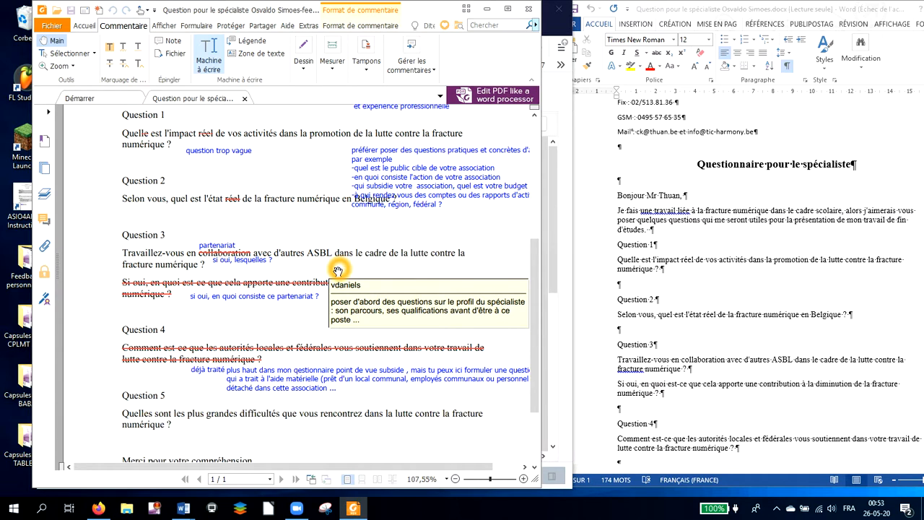
# Return to Moodle and show the grading panel beside the annotated PDF, down to the feedback files.
pyautogui.click(488, 11)
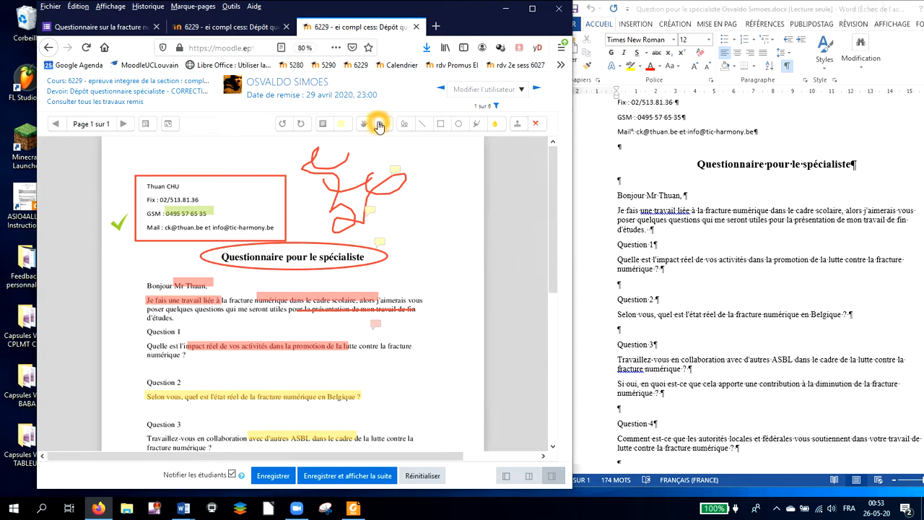
pyautogui.click(382, 128)
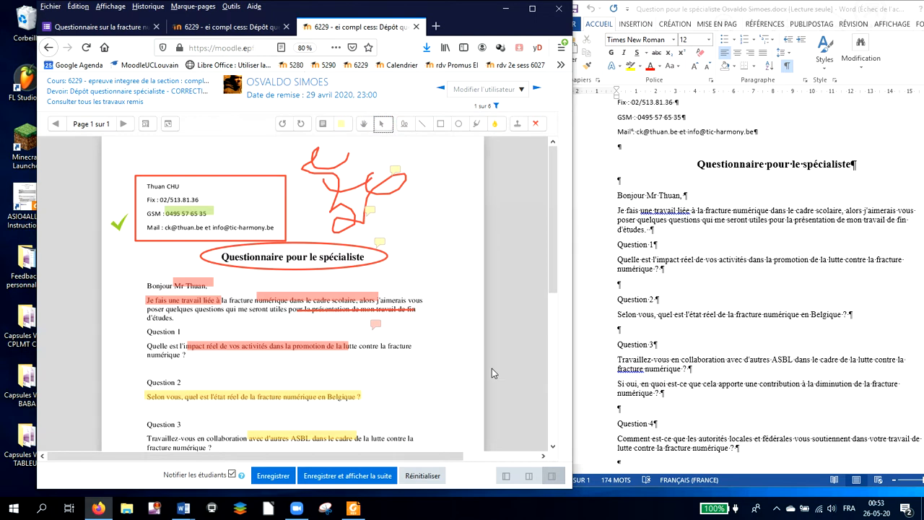
pyautogui.click(536, 474)
pyautogui.click(530, 479)
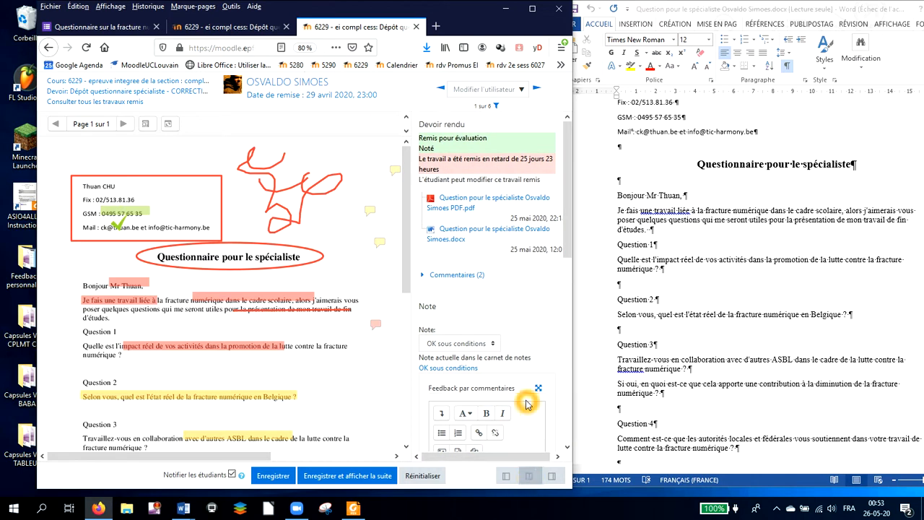
pyautogui.scroll(-4, 527, 402)
pyautogui.scroll(-5, 527, 402)
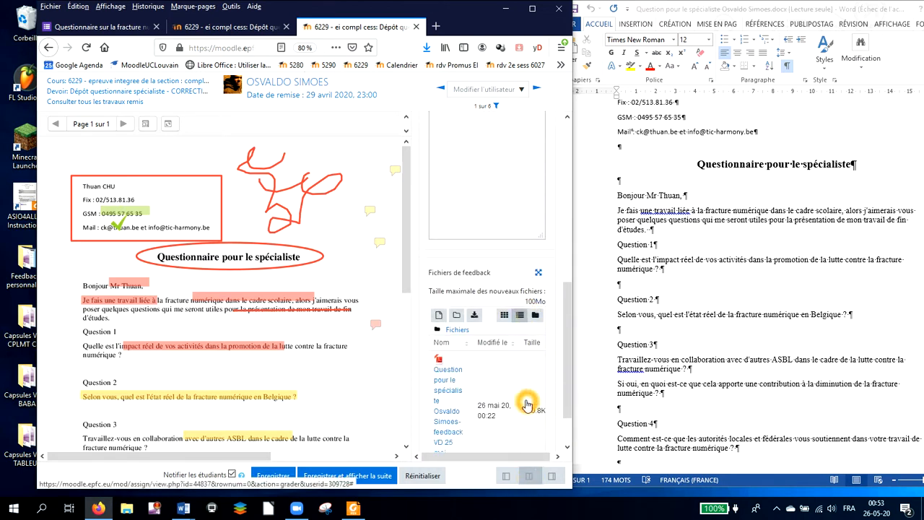
pyautogui.click(458, 361)
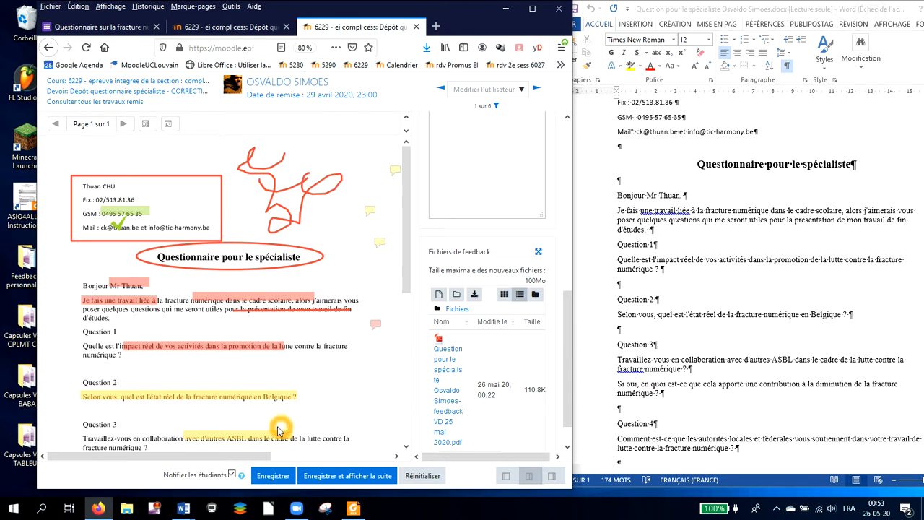
# Maximize the browser and add the specialist questionnaire feedback .docx of "mai 2020" from the Documents folder to the feedback files.
pyautogui.click(130, 511)
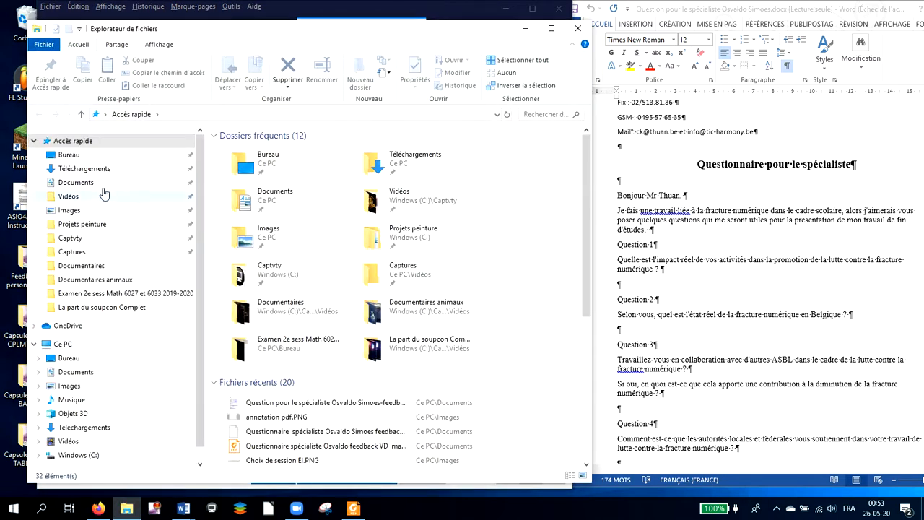
pyautogui.click(81, 182)
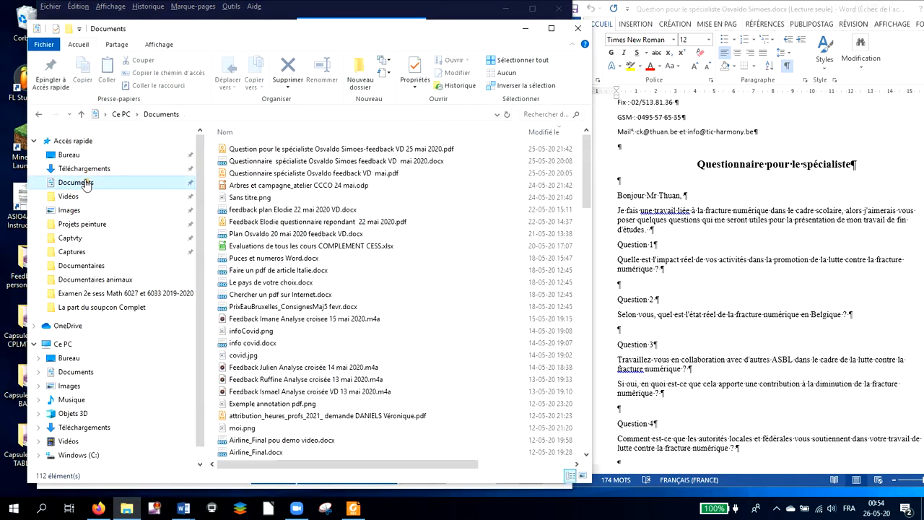
pyautogui.moveTo(270, 16); pyautogui.dragTo(614, 0)
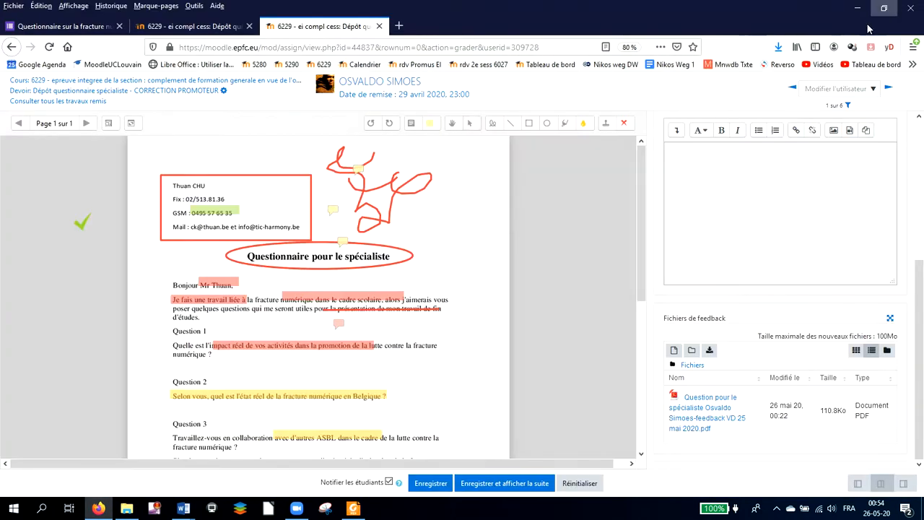
pyautogui.click(134, 515)
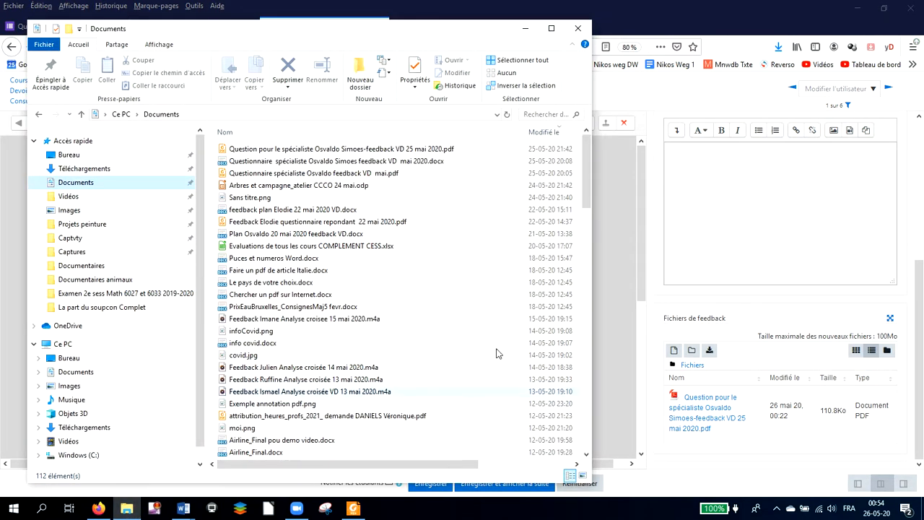
pyautogui.click(293, 163)
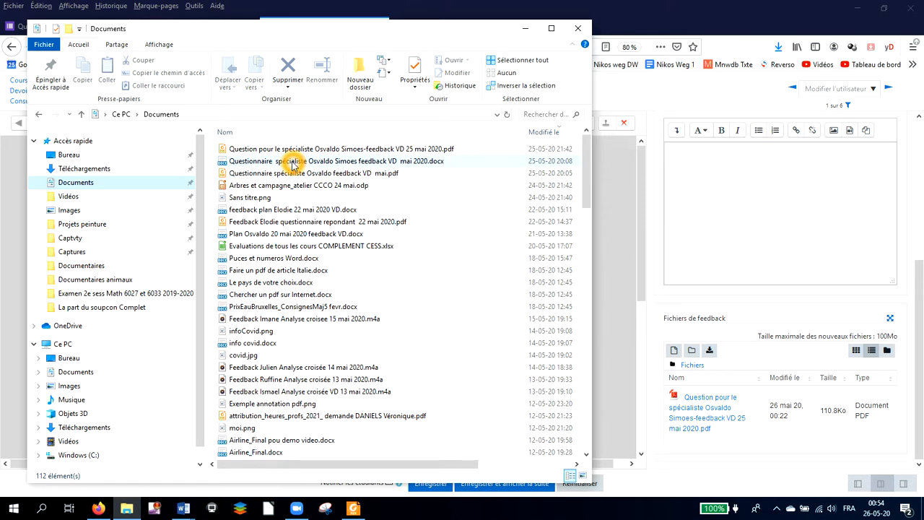
pyautogui.moveTo(293, 162); pyautogui.dragTo(780, 410)
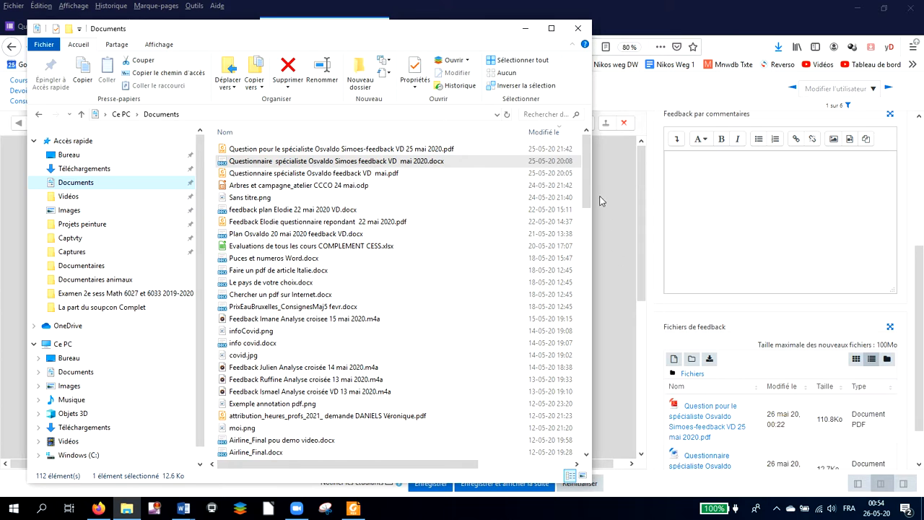
pyautogui.click(525, 29)
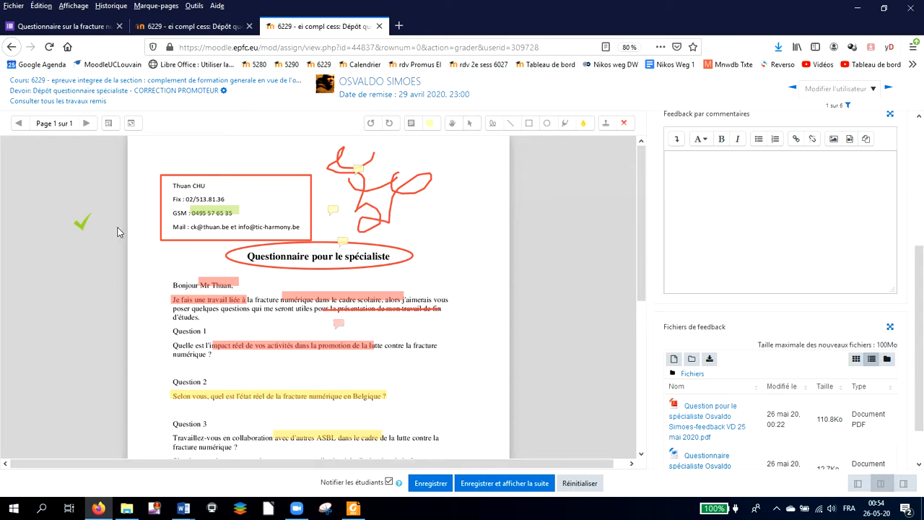
# Save the student's grading changes together with the added feedback file and acknowledge the confirmation.
pyautogui.click(84, 226)
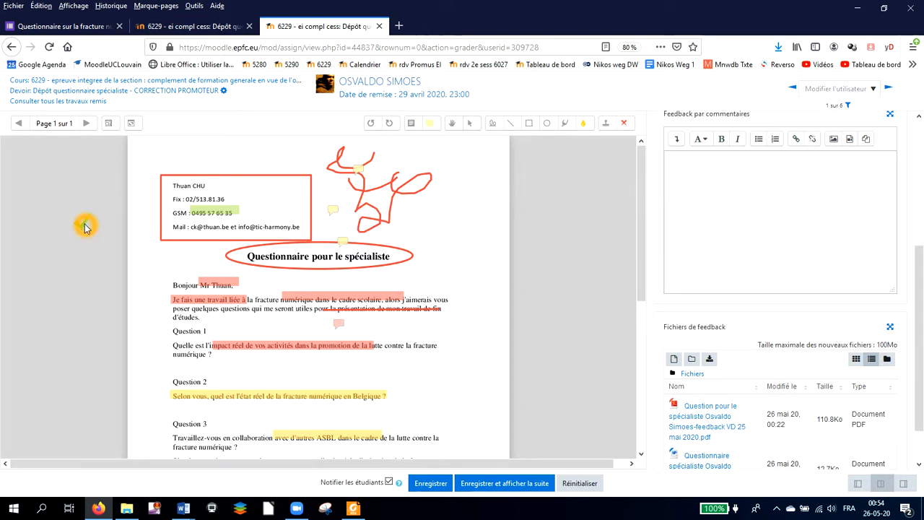
pyautogui.click(85, 227)
pyautogui.click(431, 483)
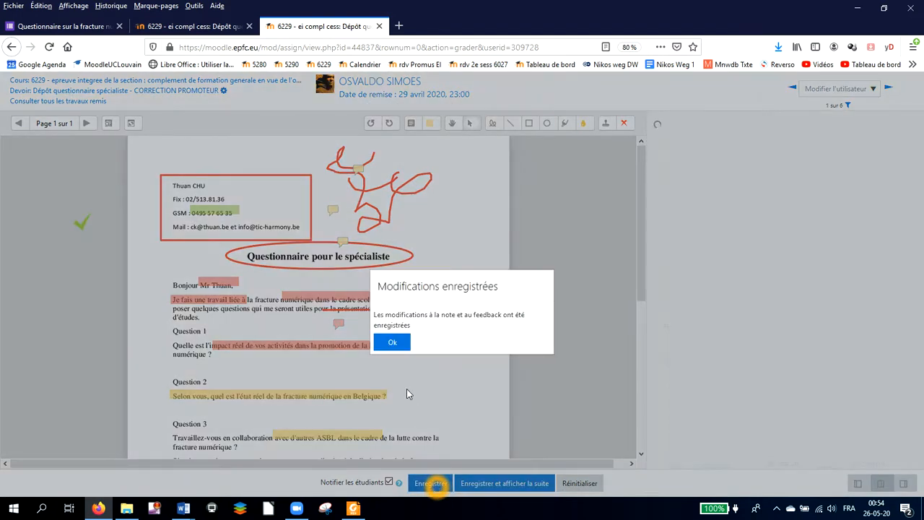
pyautogui.click(396, 344)
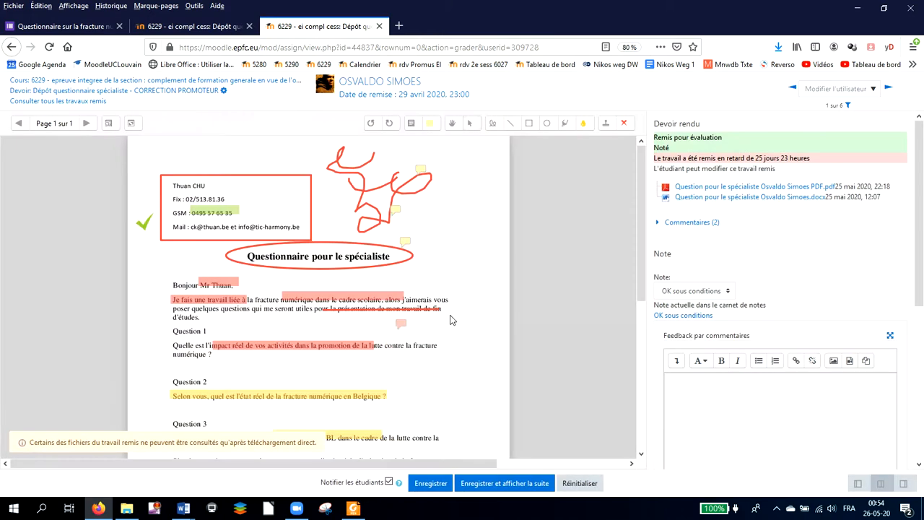
# Expand the submission comments and copy the full text of the first comment about the questionnaire feedback.
pyautogui.click(697, 224)
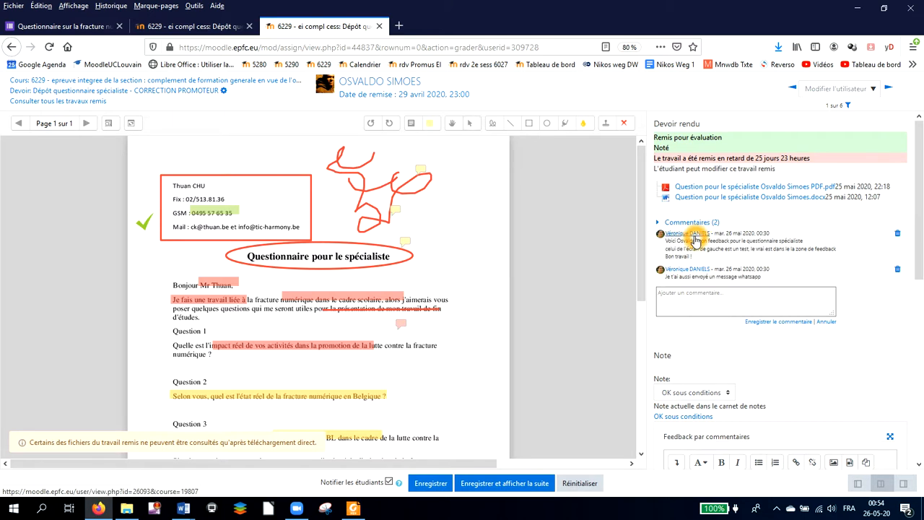
pyautogui.click(694, 293)
pyautogui.click(687, 242)
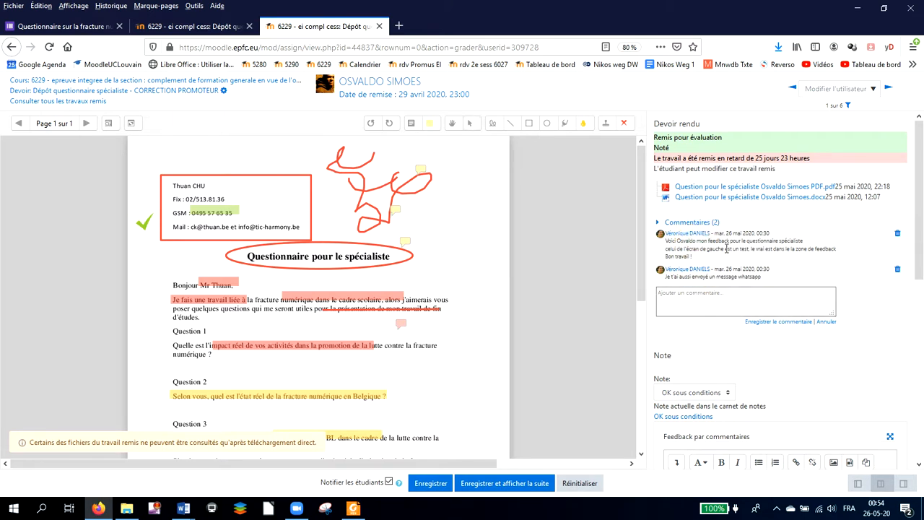
pyautogui.click(726, 272)
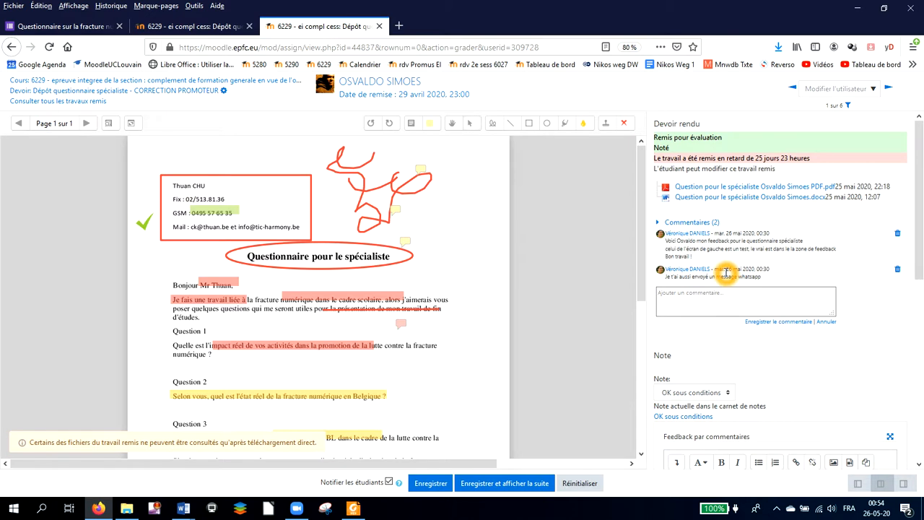
pyautogui.click(687, 256)
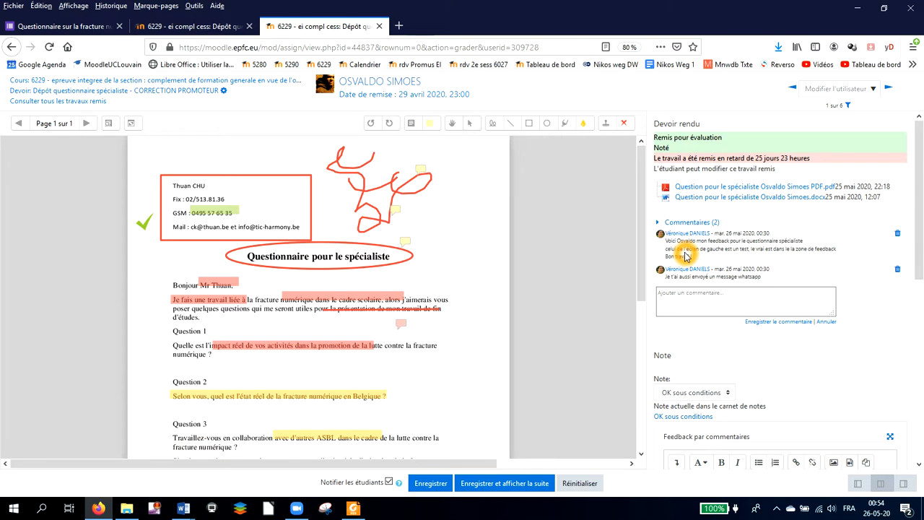
pyautogui.moveTo(691, 258); pyautogui.dragTo(662, 245)
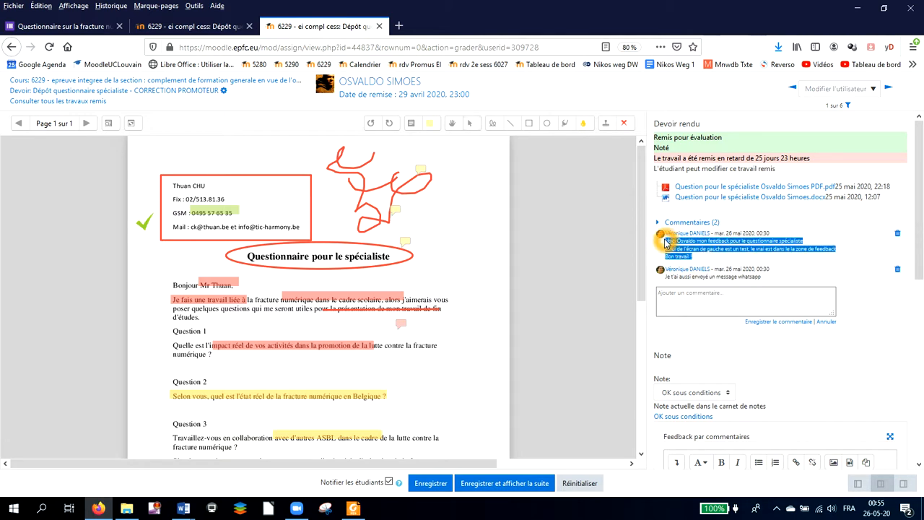
# Open the student's profile, start a personal message and paste the copied comment into it.
pyautogui.click(390, 85)
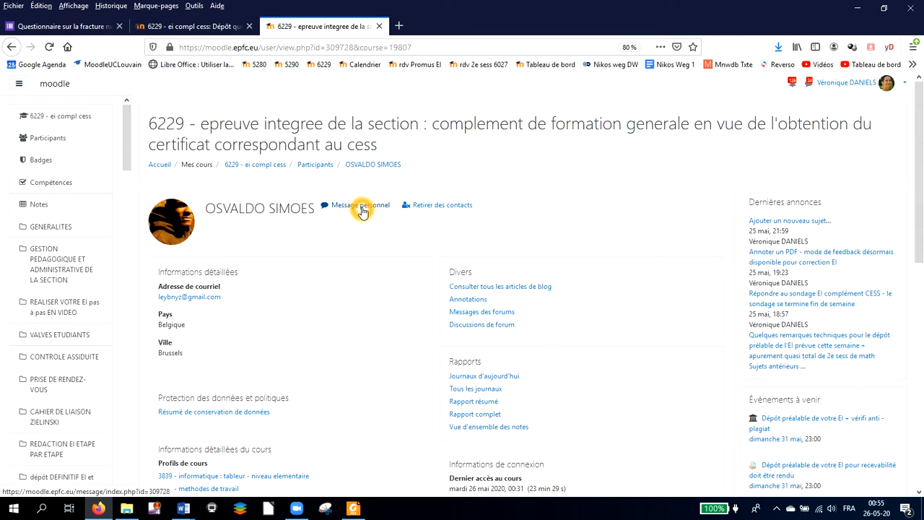
pyautogui.click(357, 207)
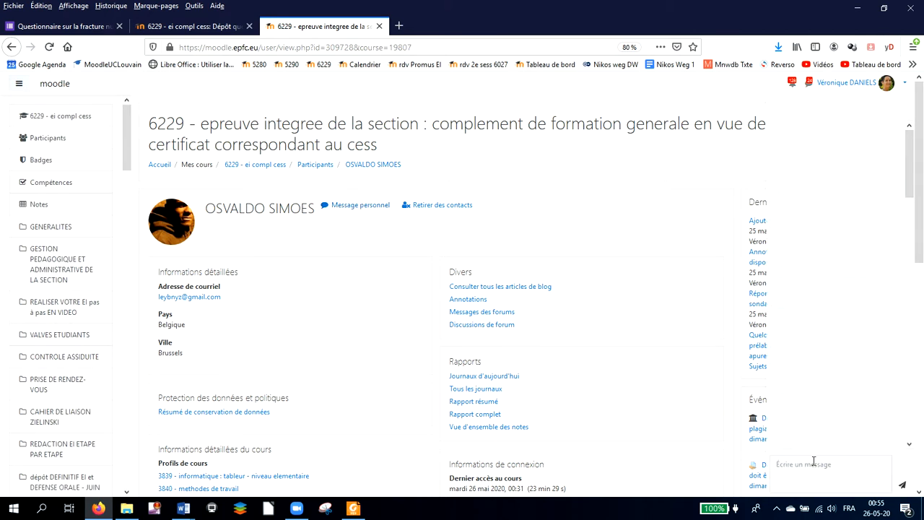
pyautogui.click(809, 470)
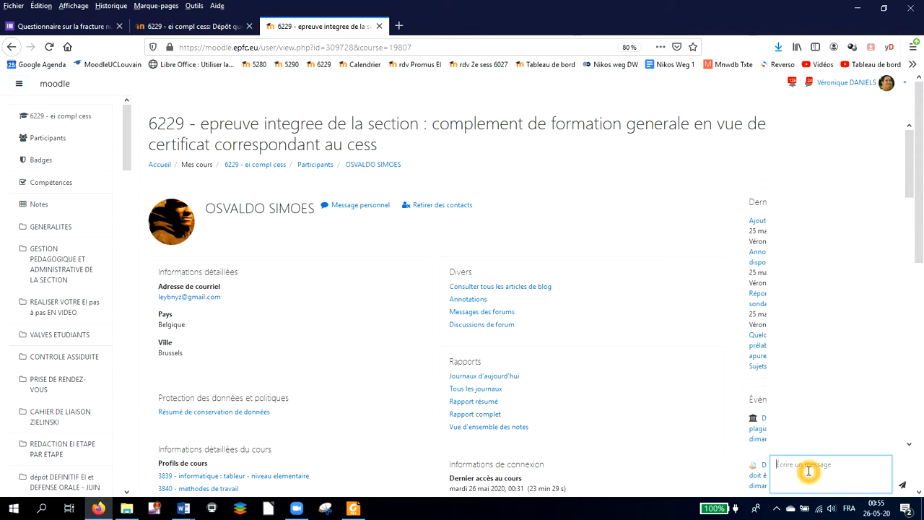
pyautogui.hotkey('ctrl', 'v')
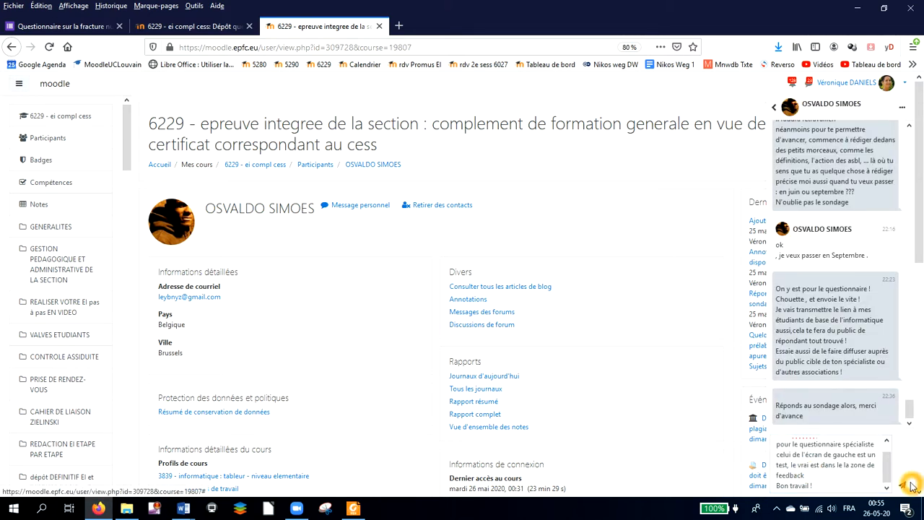
# Send the personal message, and return to the student's grading page with the annotated document and grading panel shown side by side.
pyautogui.click(905, 486)
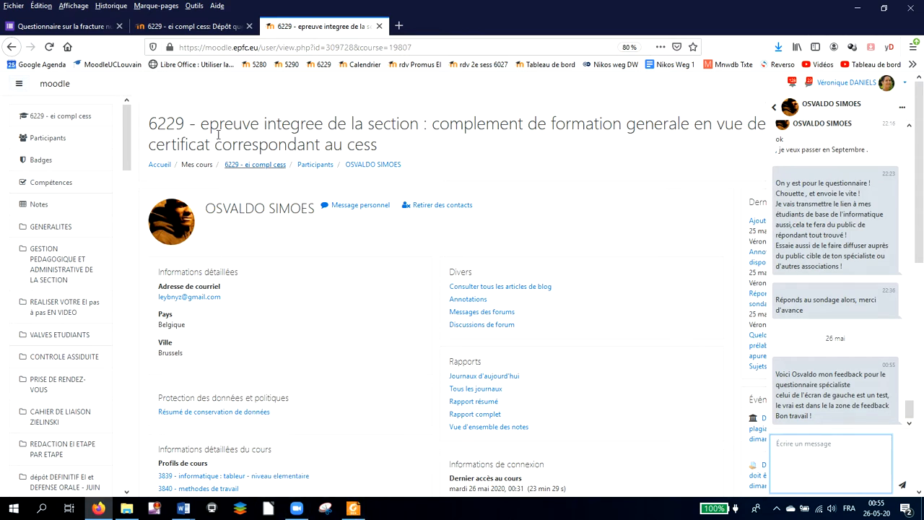
pyautogui.click(210, 29)
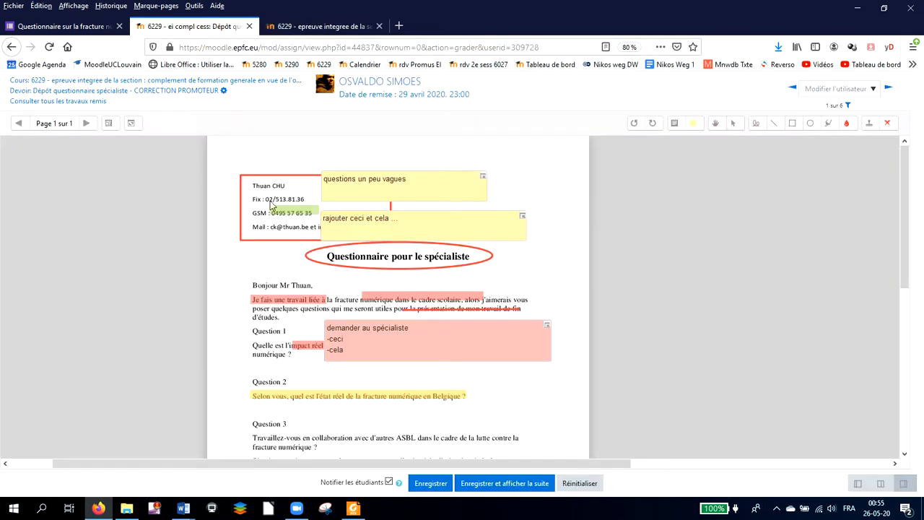
pyautogui.click(875, 488)
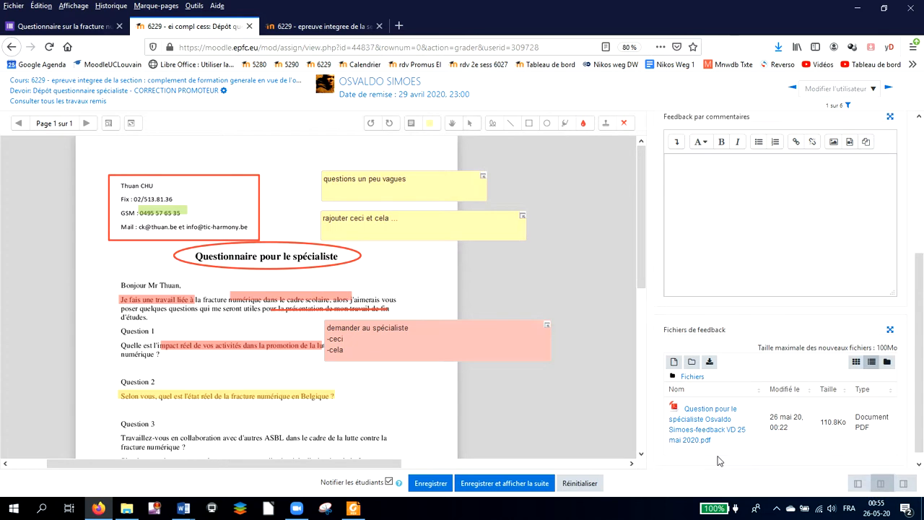
pyautogui.scroll(3, 650, 439)
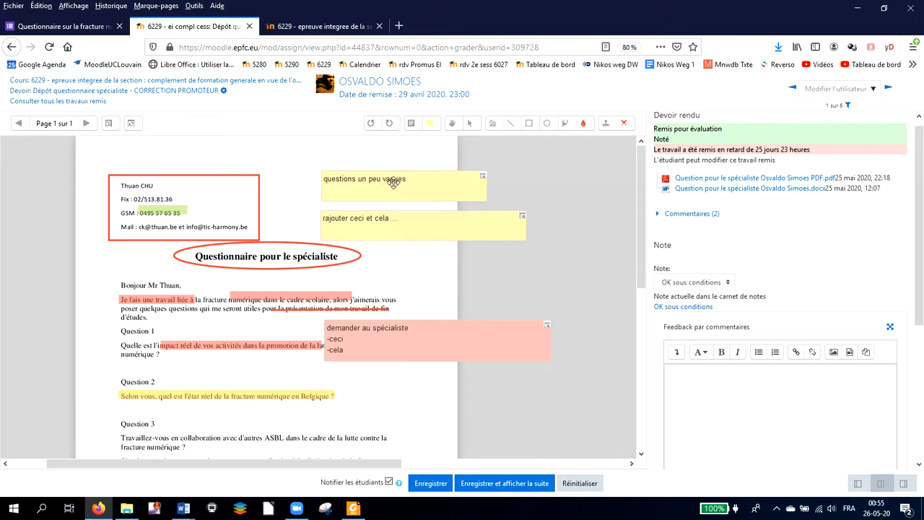
# Collapse all comments on the annotated PDF and expand them again.
pyautogui.click(367, 325)
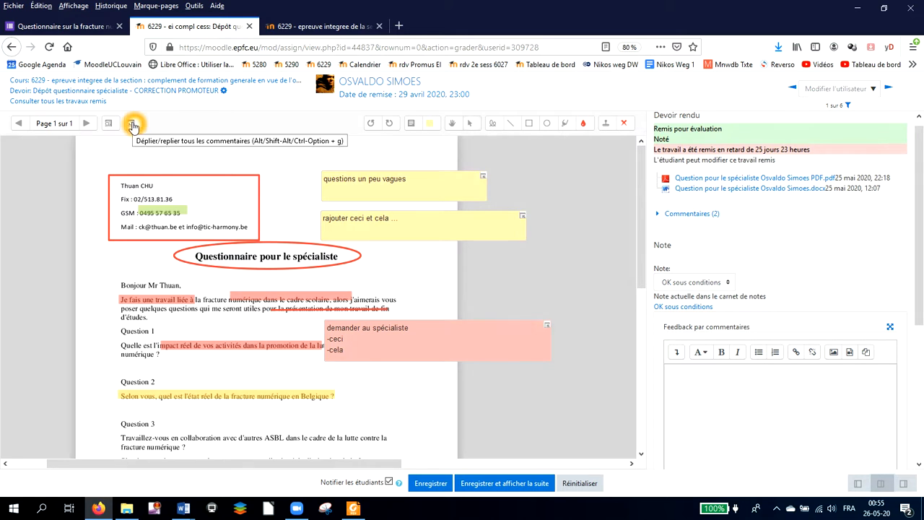
pyautogui.click(133, 126)
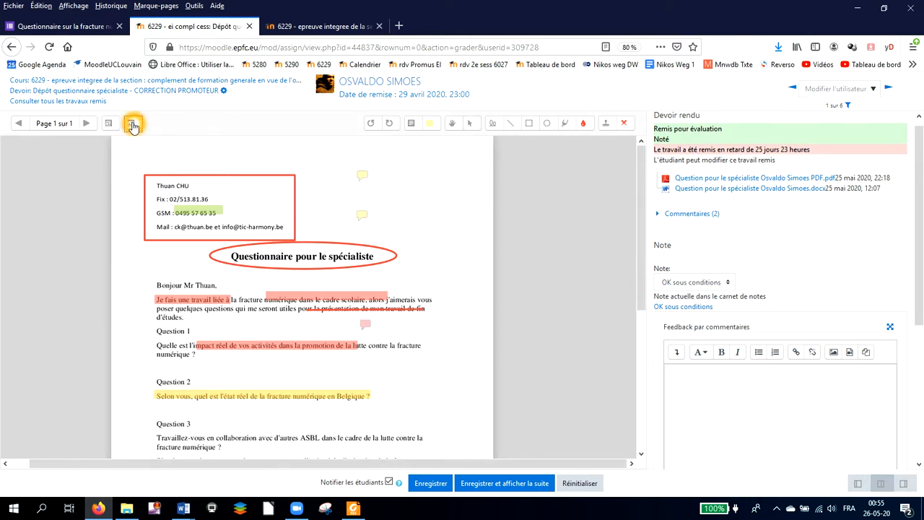
pyautogui.click(133, 125)
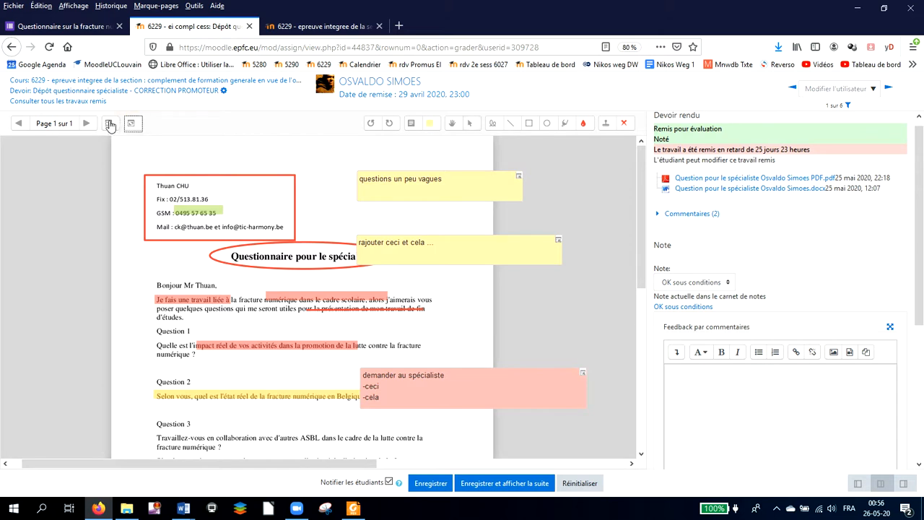
# Search the PDF's comments for "spé" and go to the comment "demander au spécialiste".
pyautogui.click(110, 126)
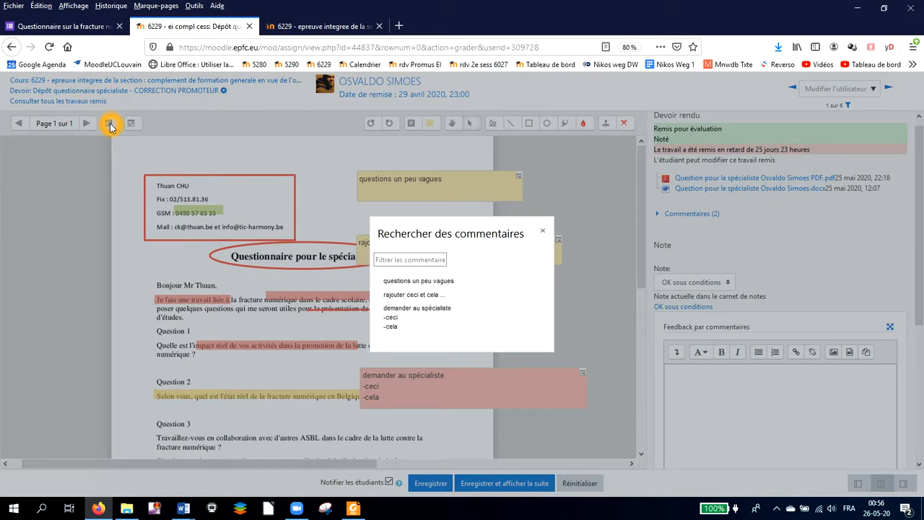
pyautogui.click(386, 260)
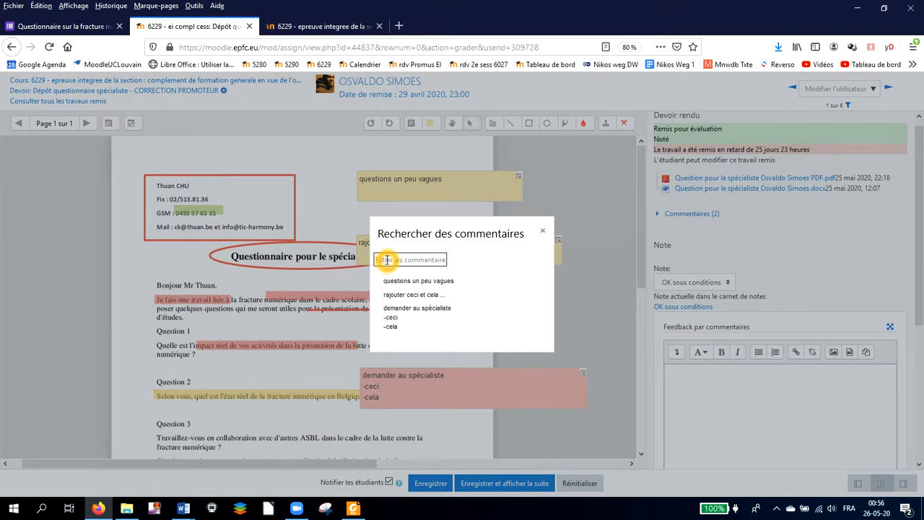
pyautogui.write('sp')
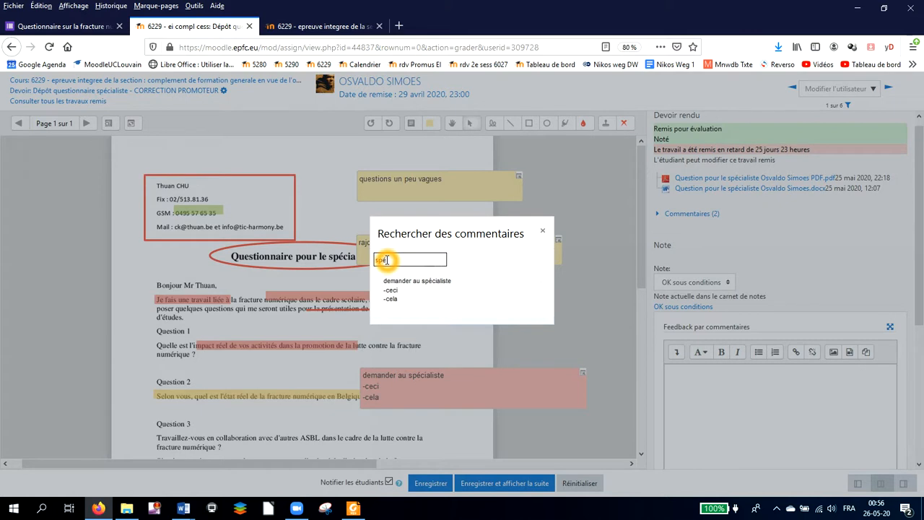
pyautogui.write('é')
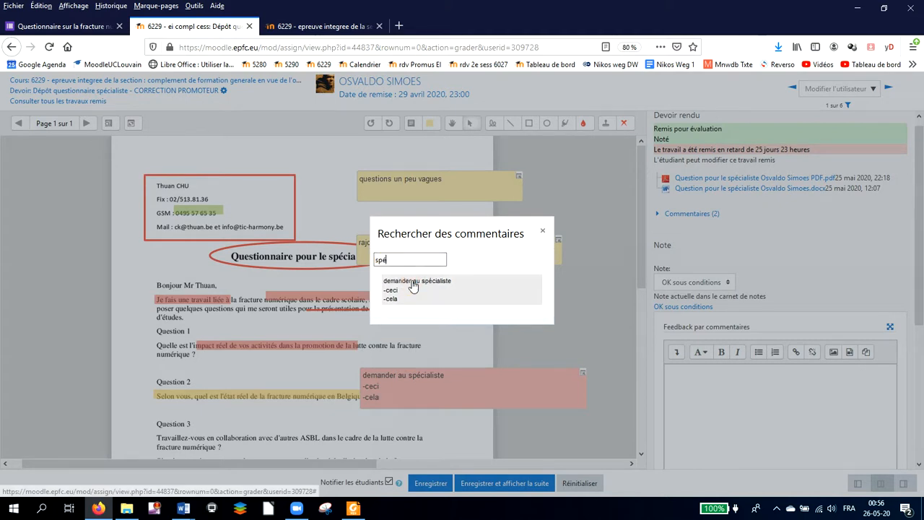
pyautogui.click(410, 285)
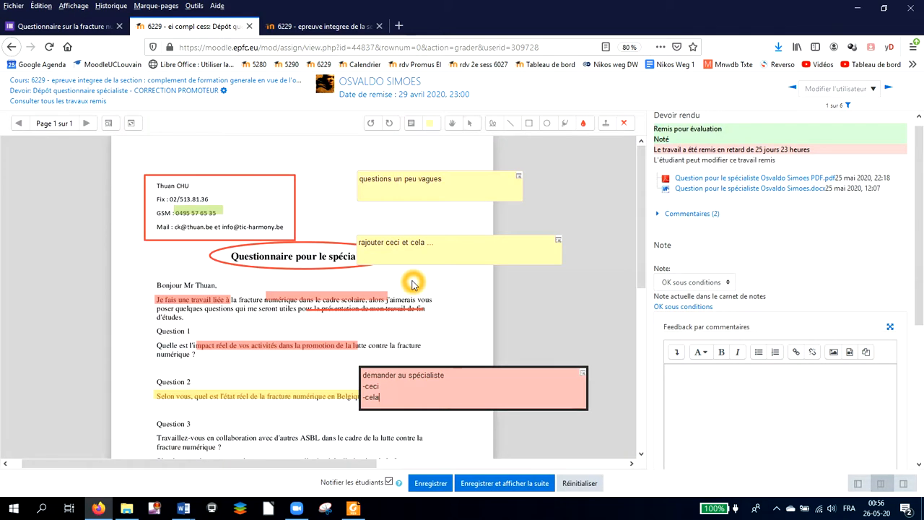